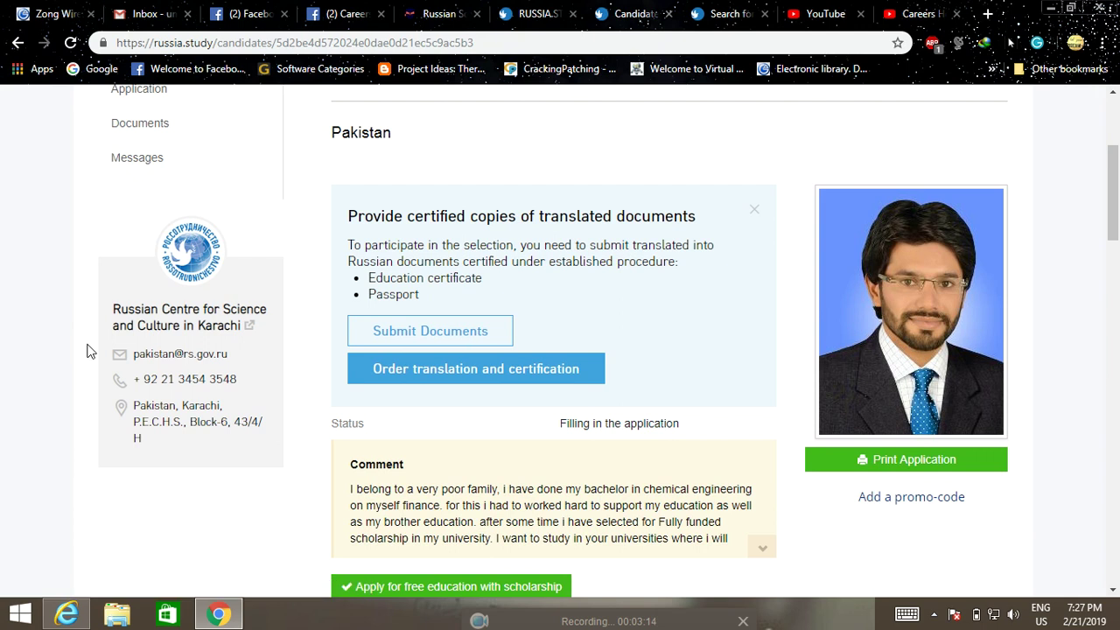
# - Review the candidate profile's document notice and application status, and open the personal data for editing
pyautogui.scroll(-2, 92, 357)
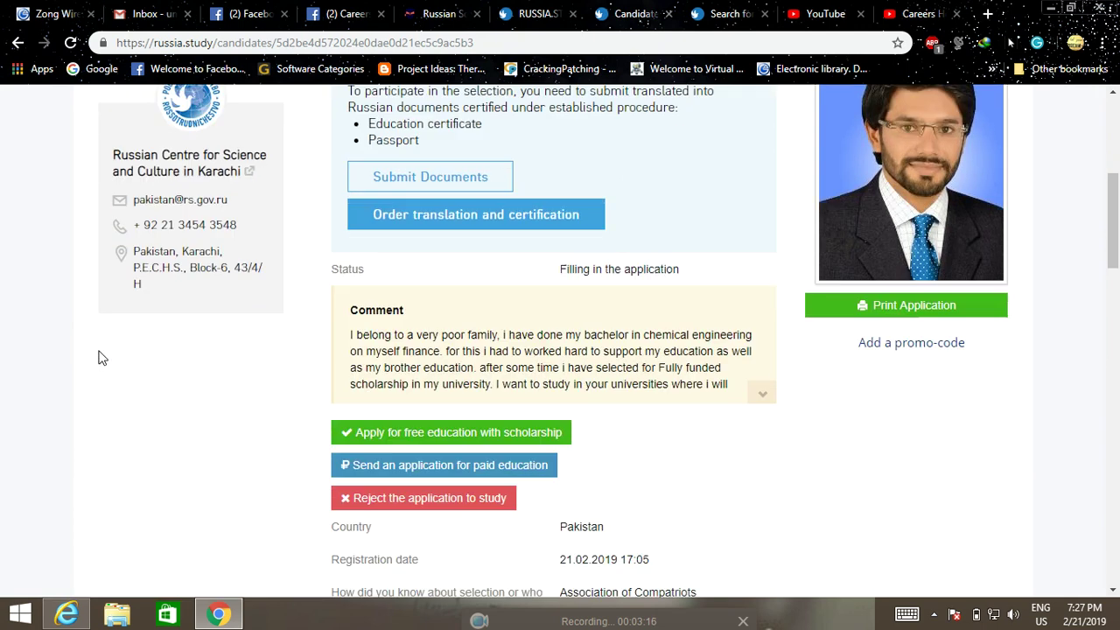
pyautogui.scroll(-3, 99, 357)
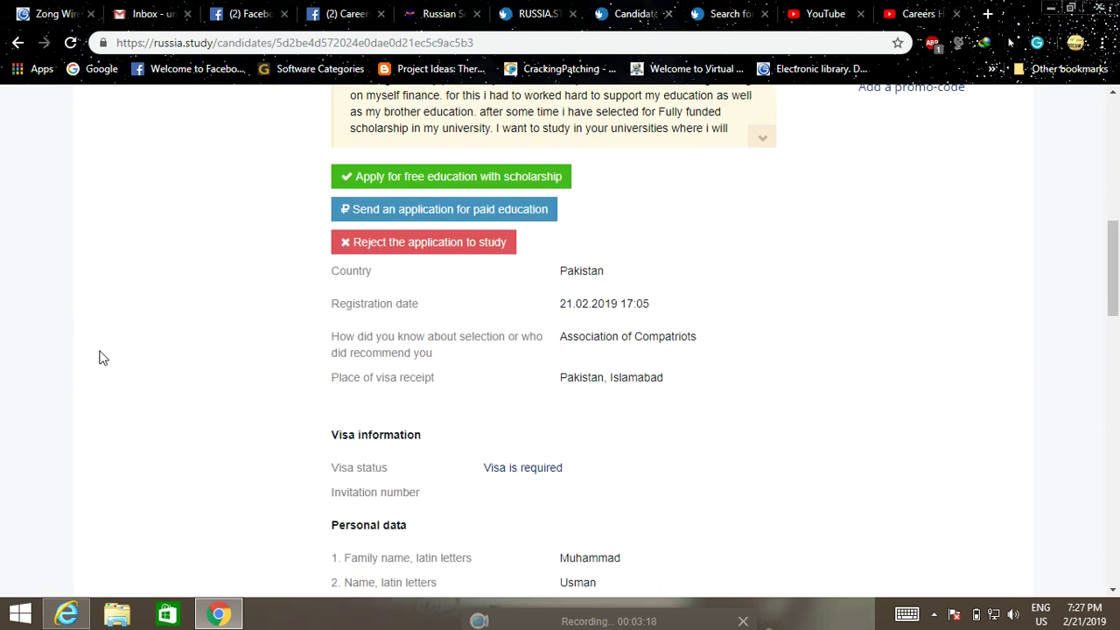
pyautogui.scroll(4, 98, 357)
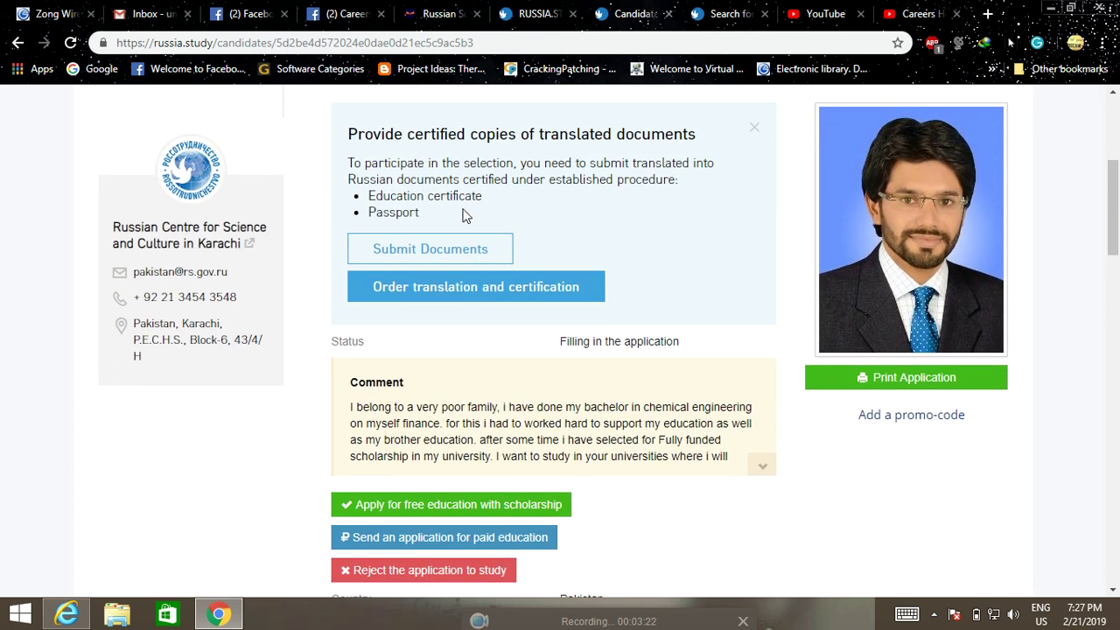
pyautogui.scroll(1, 466, 216)
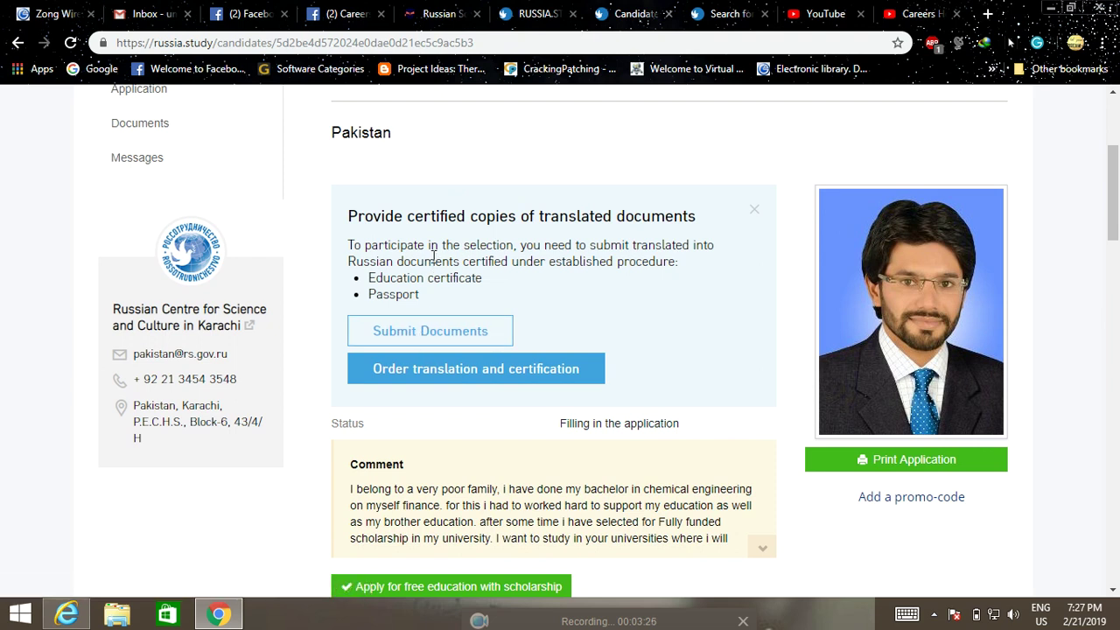
pyautogui.scroll(-1, 435, 258)
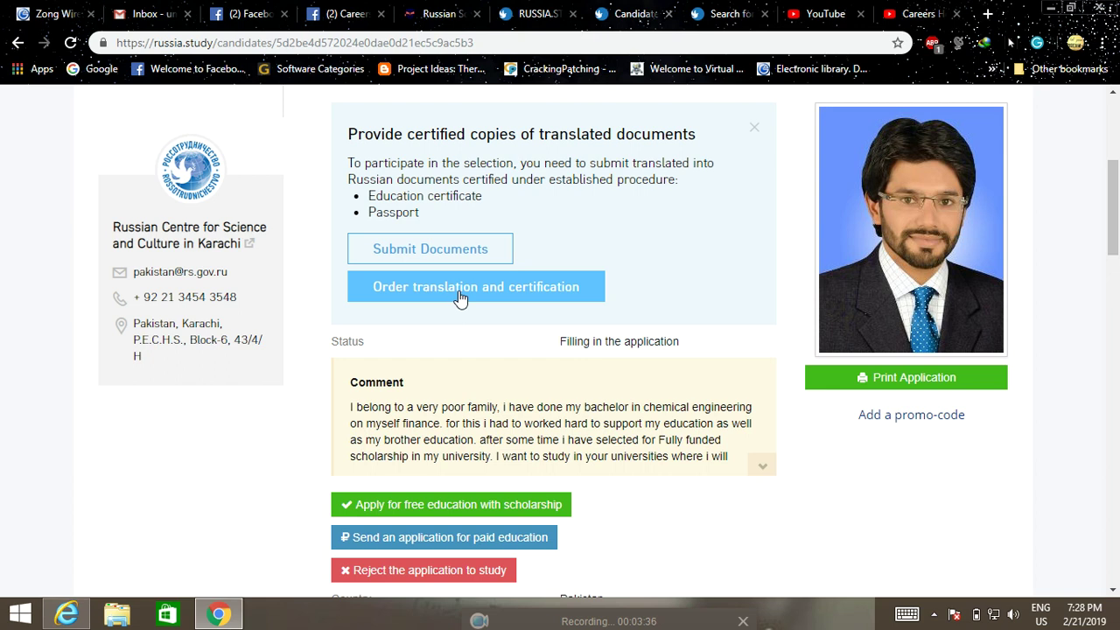
pyautogui.scroll(2, 461, 302)
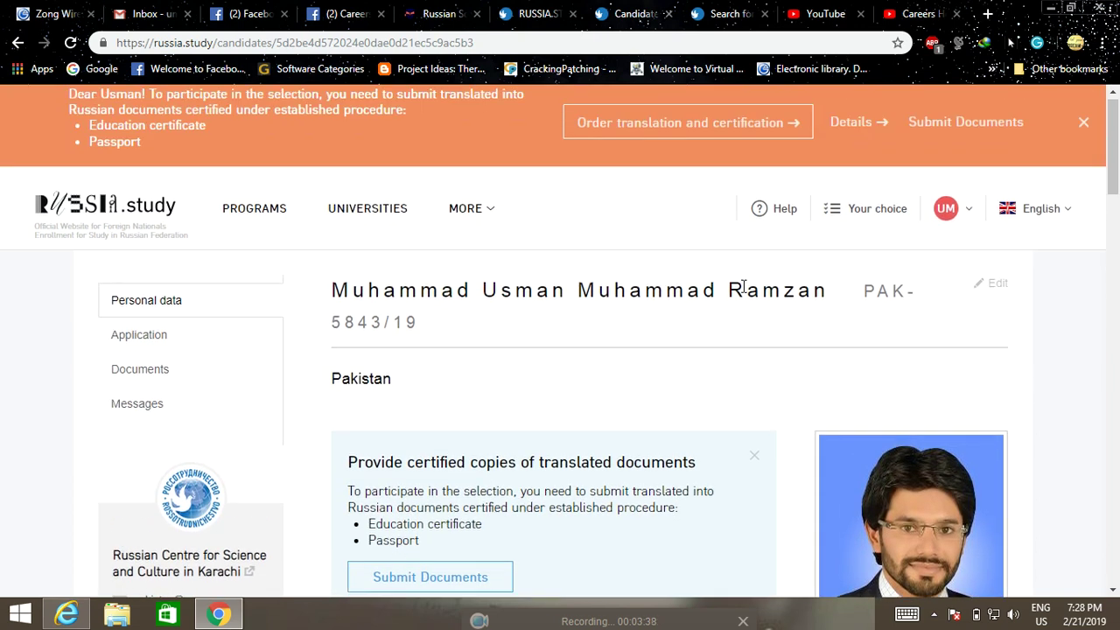
pyautogui.click(994, 289)
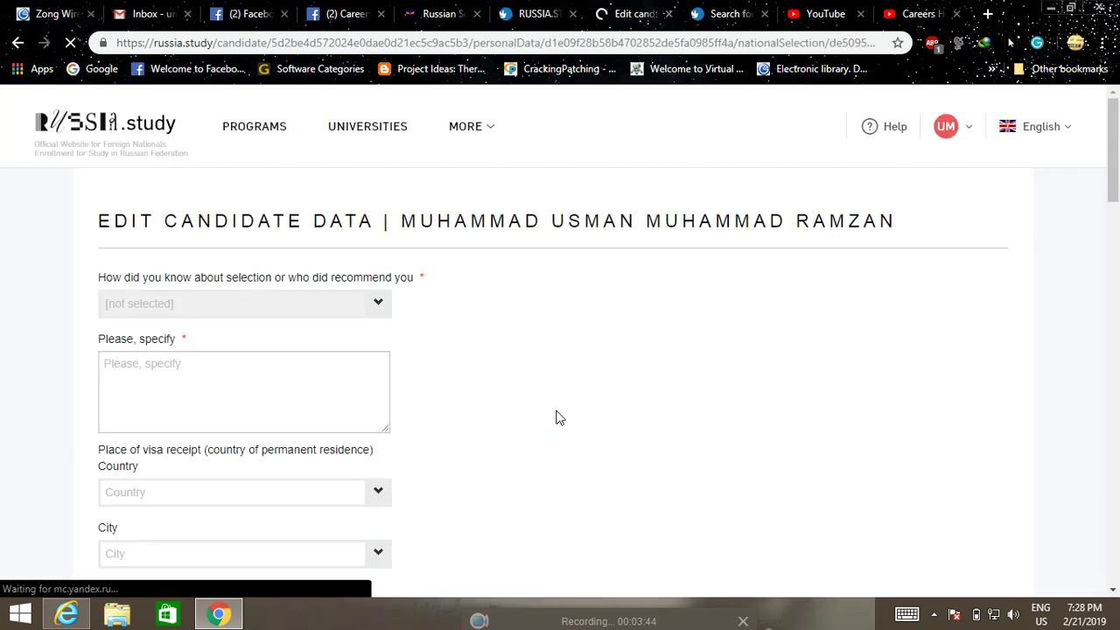
# - Choose Association of Compatriots as the answer to how the candidate learned about the selection or who recommended them
pyautogui.scroll(-2, 480, 464)
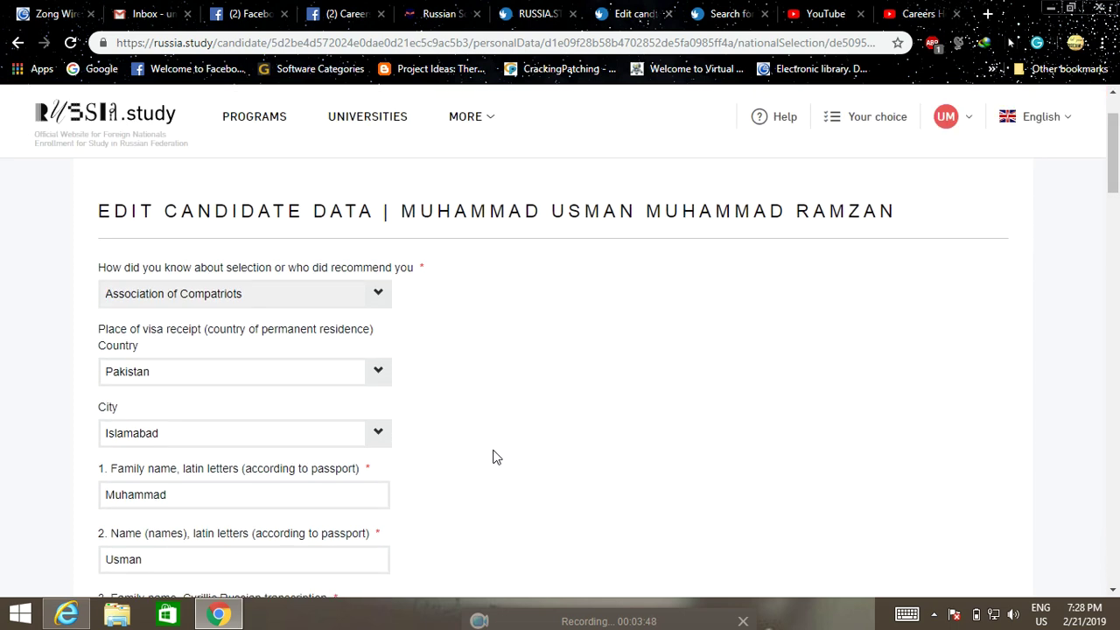
pyautogui.scroll(-4, 495, 456)
pyautogui.scroll(2, 498, 455)
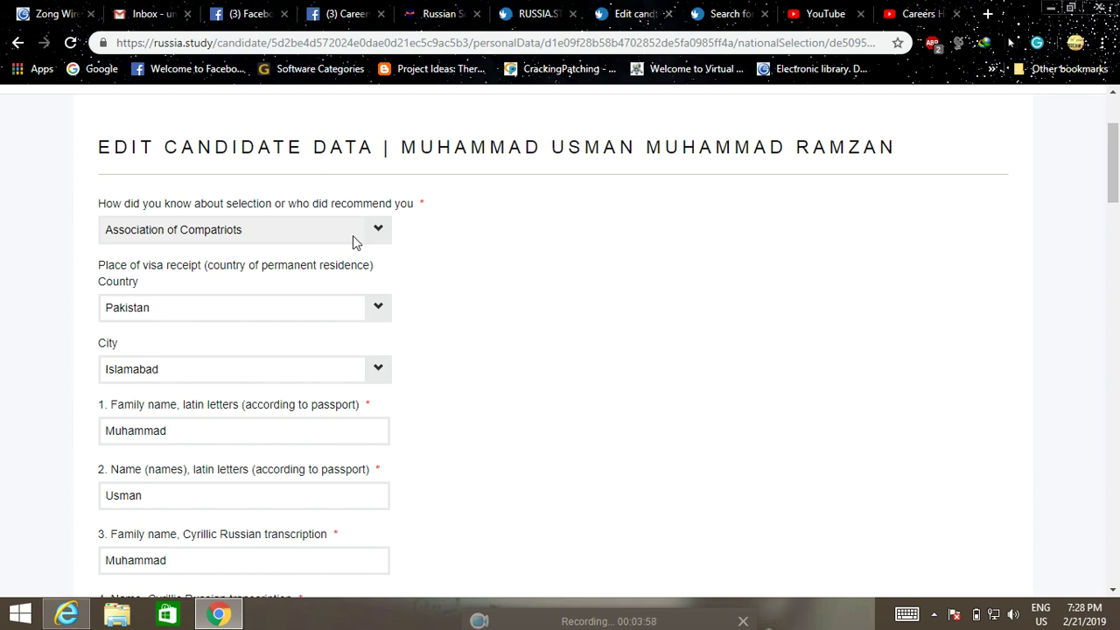
pyautogui.click(381, 230)
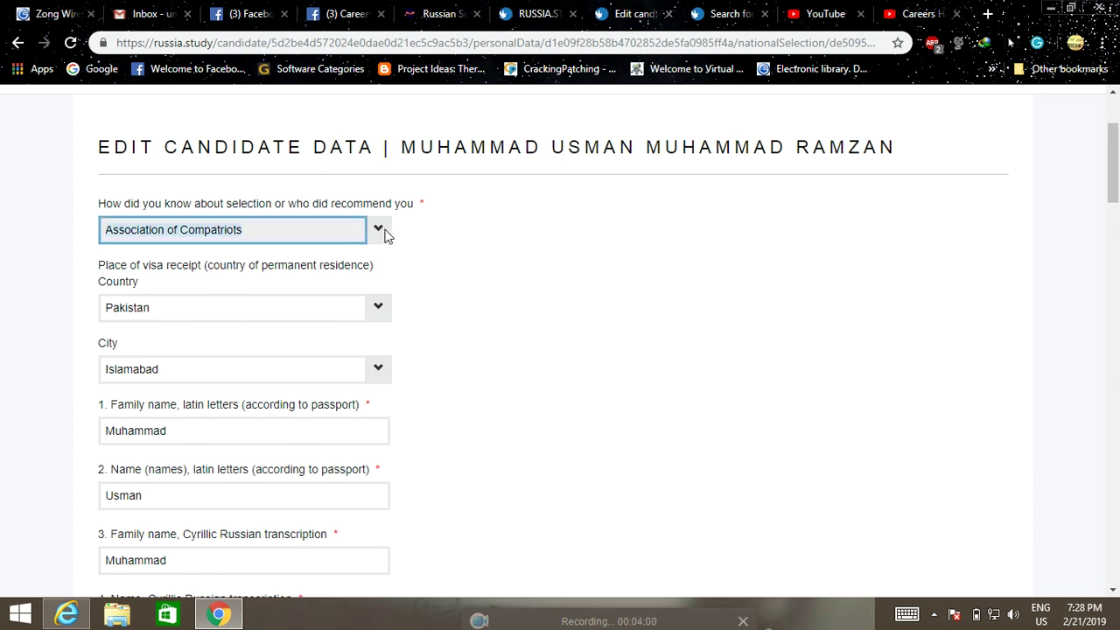
pyautogui.click(355, 235)
pyautogui.click(380, 232)
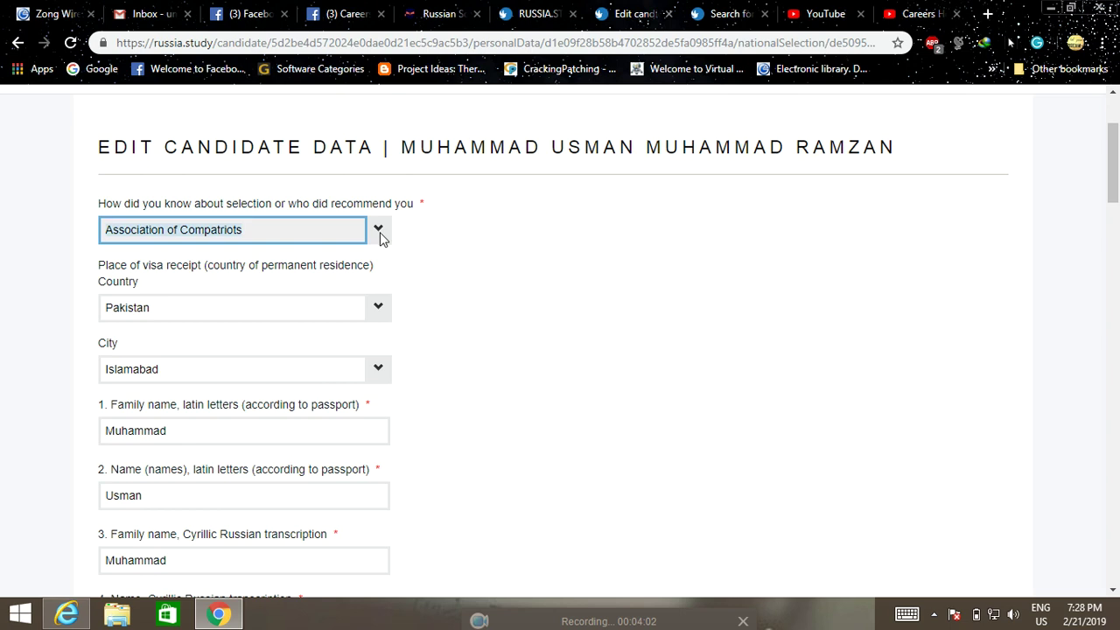
pyautogui.click(253, 238)
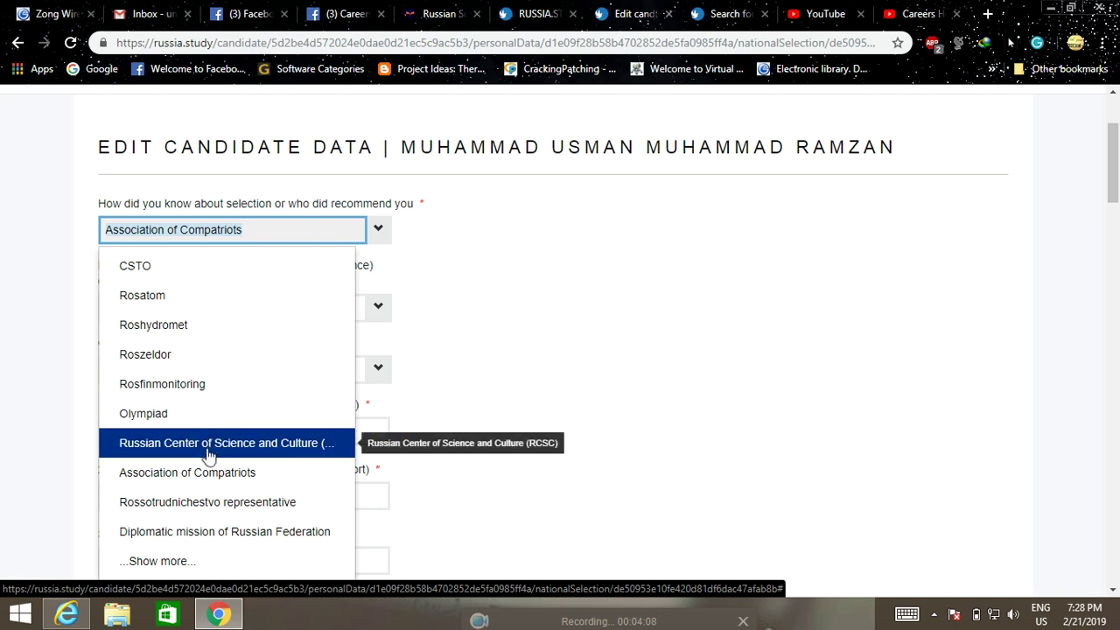
pyautogui.click(252, 481)
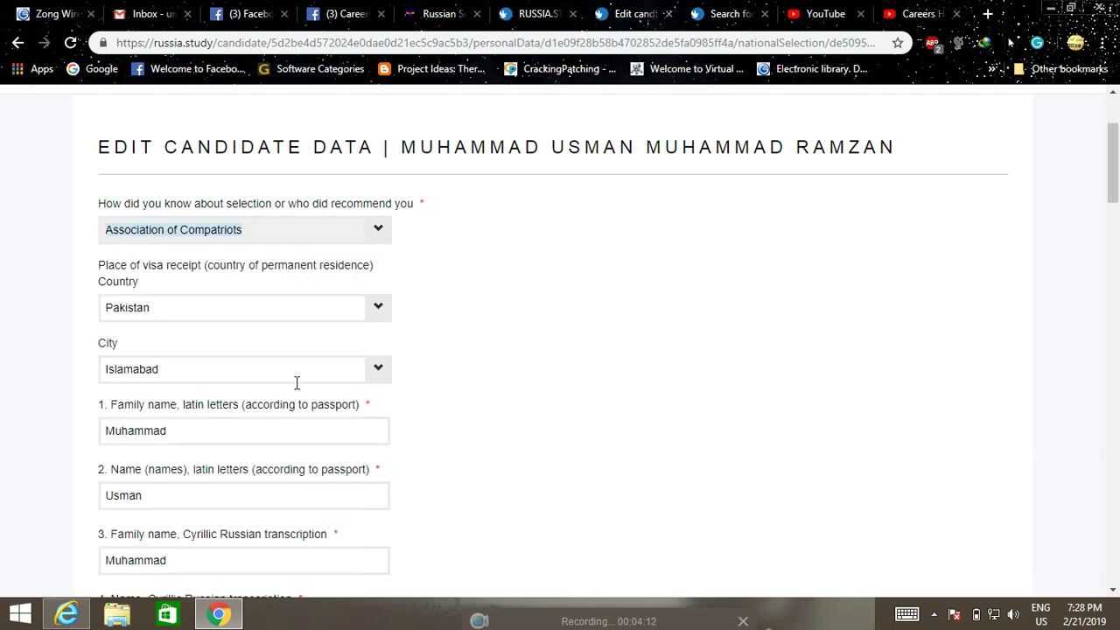
# - Review the visa receipt place, name, birth, sex, citizenship and compatriot fields of the candidate data form
pyautogui.scroll(-1, 302, 372)
pyautogui.scroll(-1, 302, 372)
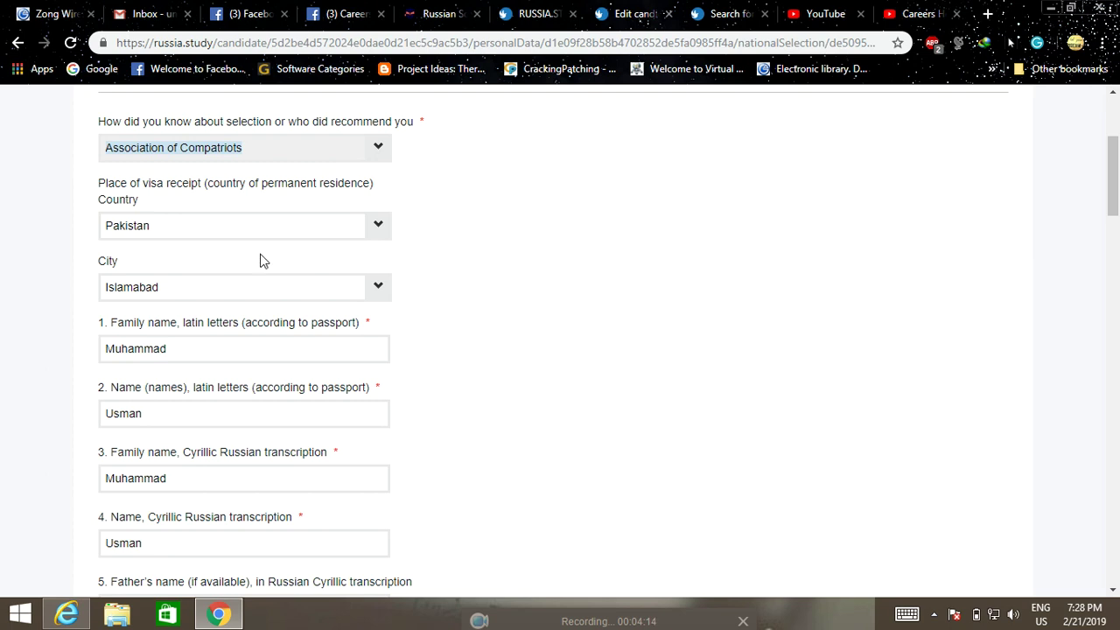
pyautogui.scroll(-1, 270, 290)
pyautogui.scroll(1, 271, 295)
pyautogui.scroll(-1, 250, 277)
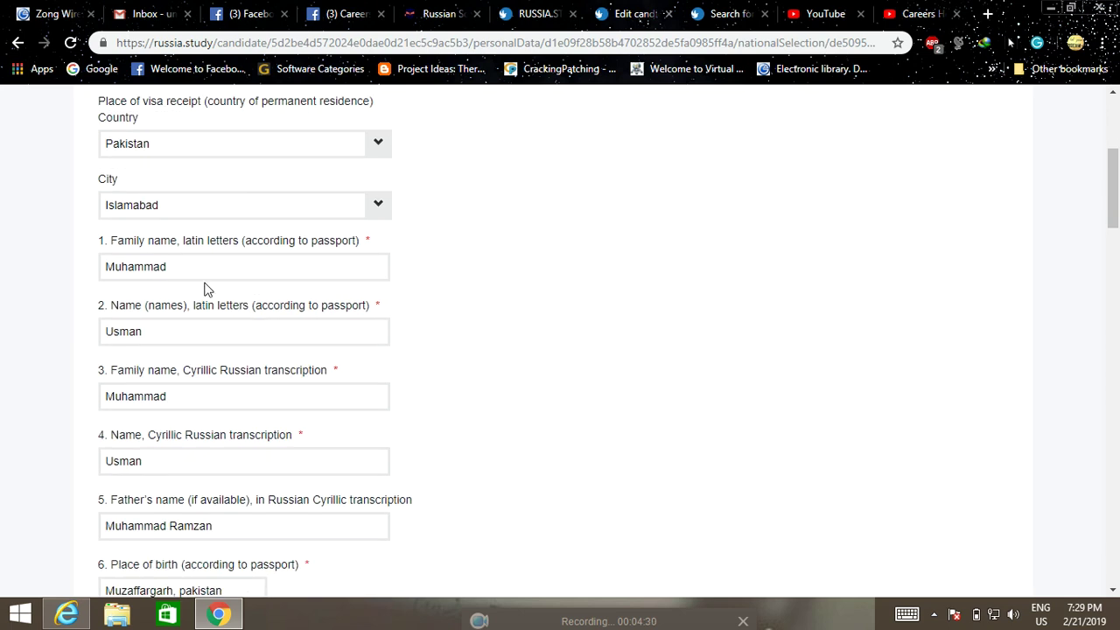
pyautogui.scroll(-1, 198, 274)
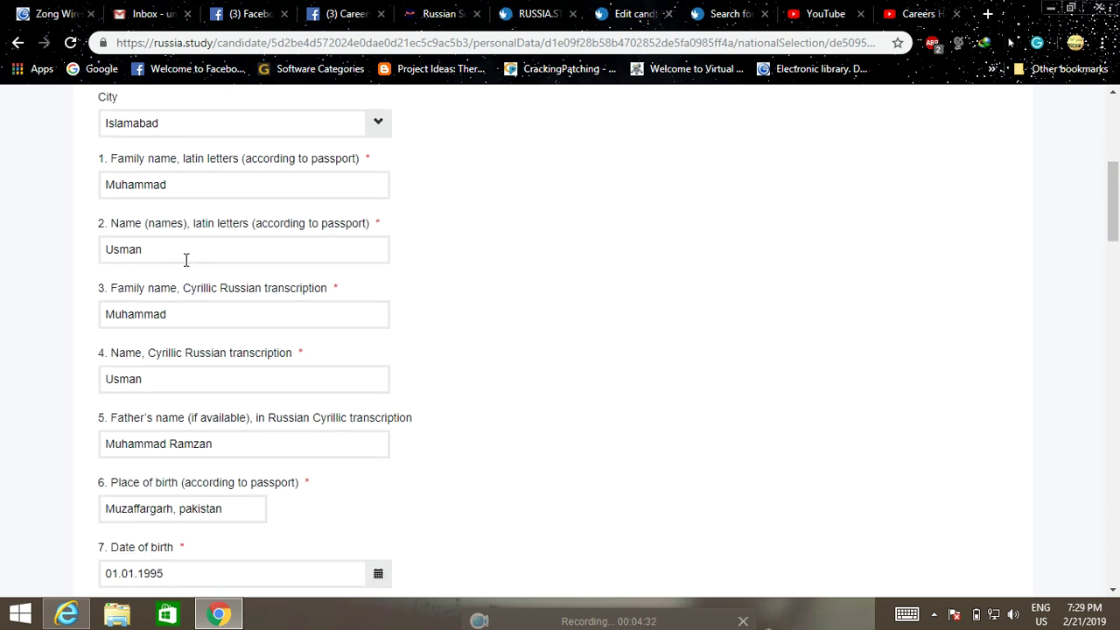
pyautogui.scroll(-1, 185, 257)
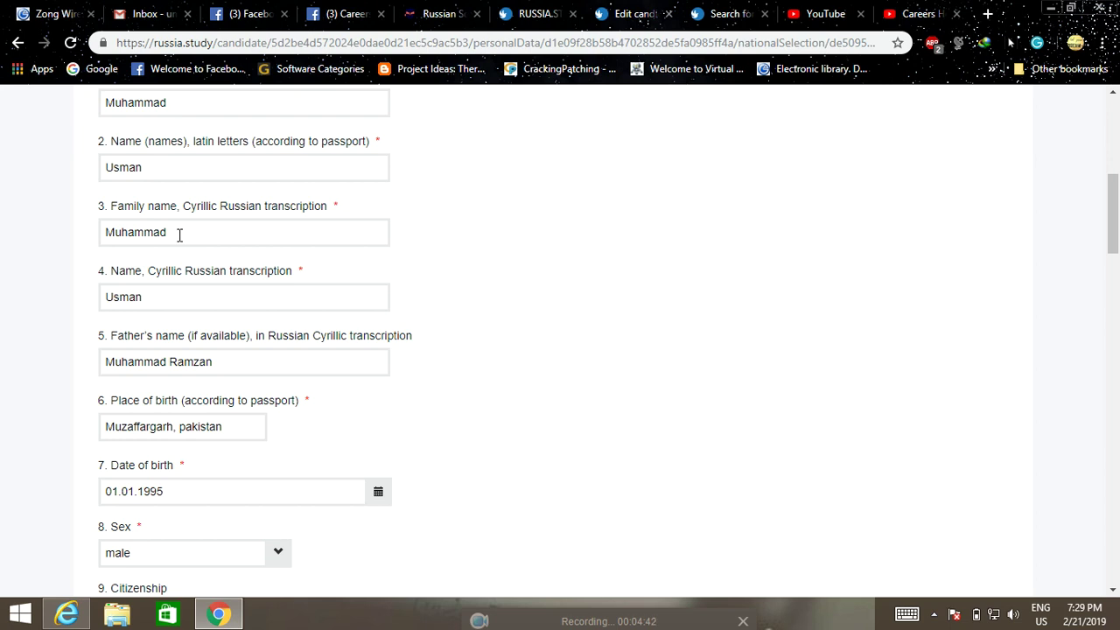
pyautogui.scroll(-2, 178, 234)
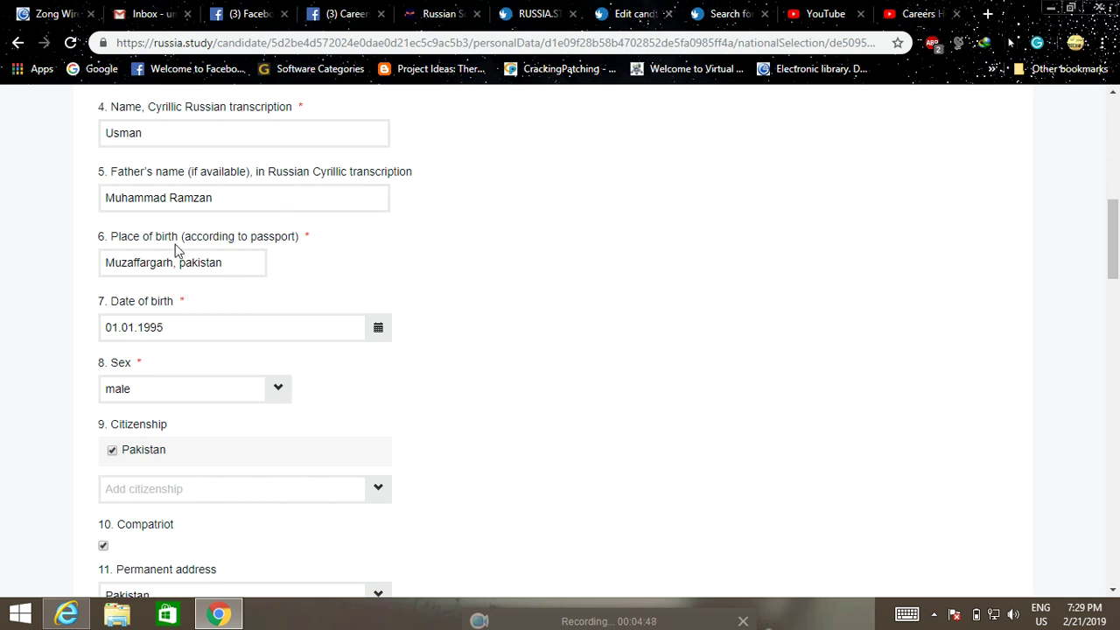
pyautogui.scroll(-2, 254, 262)
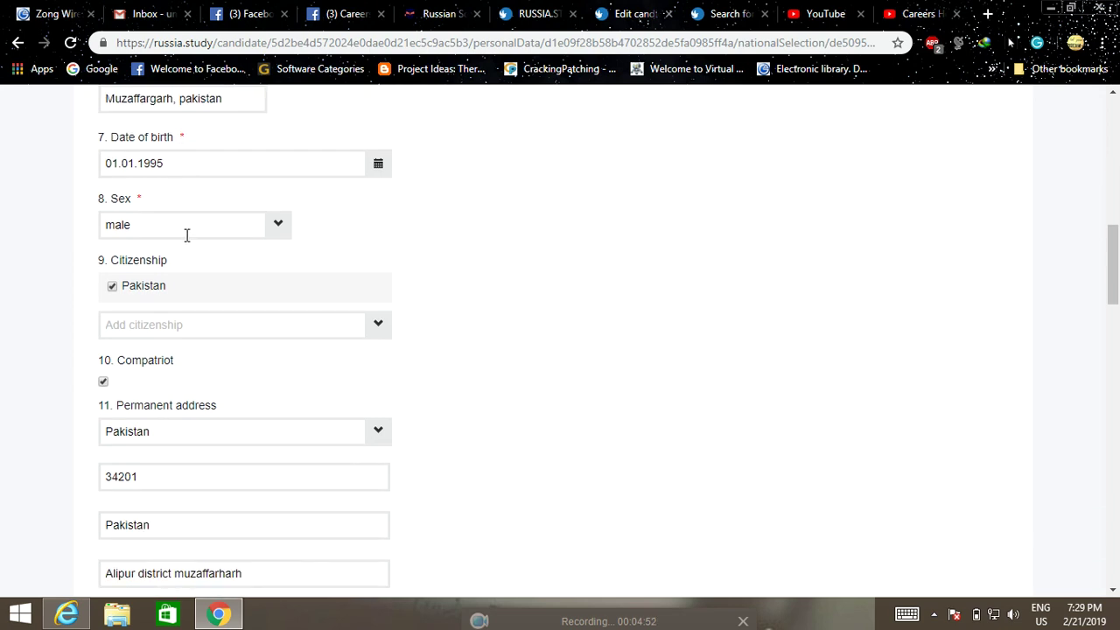
pyautogui.scroll(-1, 188, 280)
pyautogui.scroll(-1, 162, 346)
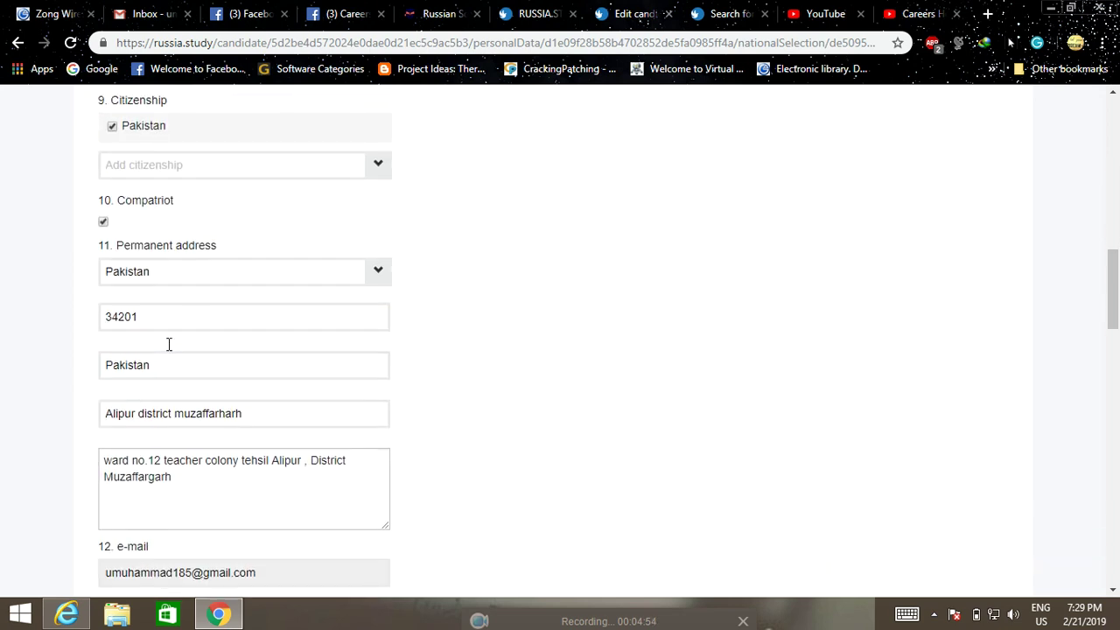
# - Review the permanent address, contact, relative or legal representative, and passport fields of the form
pyautogui.scroll(-1, 201, 302)
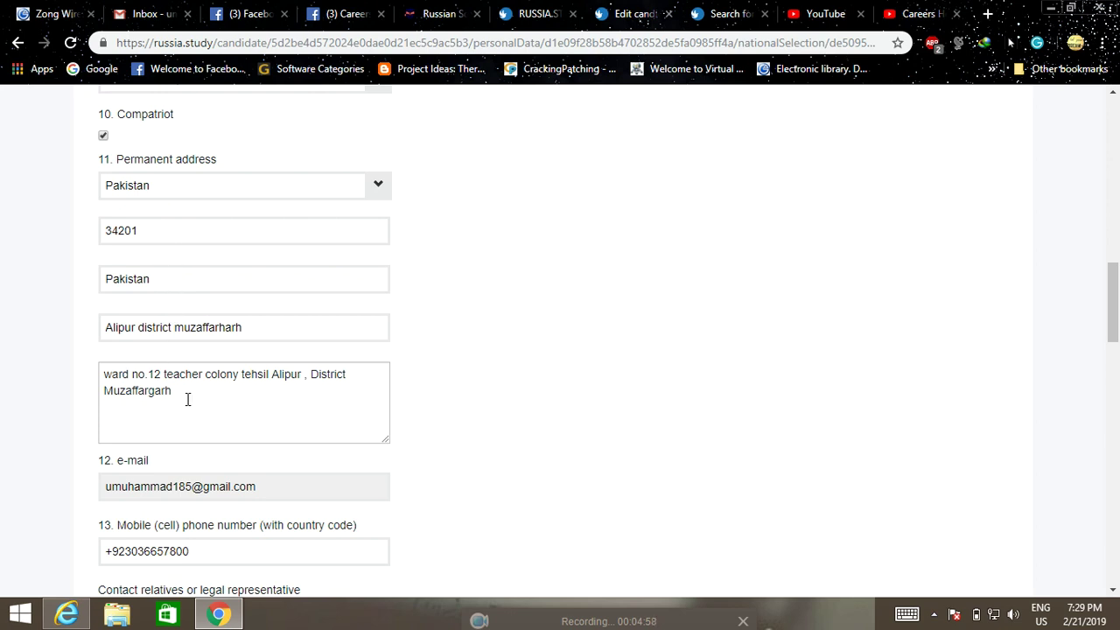
pyautogui.scroll(-2, 187, 399)
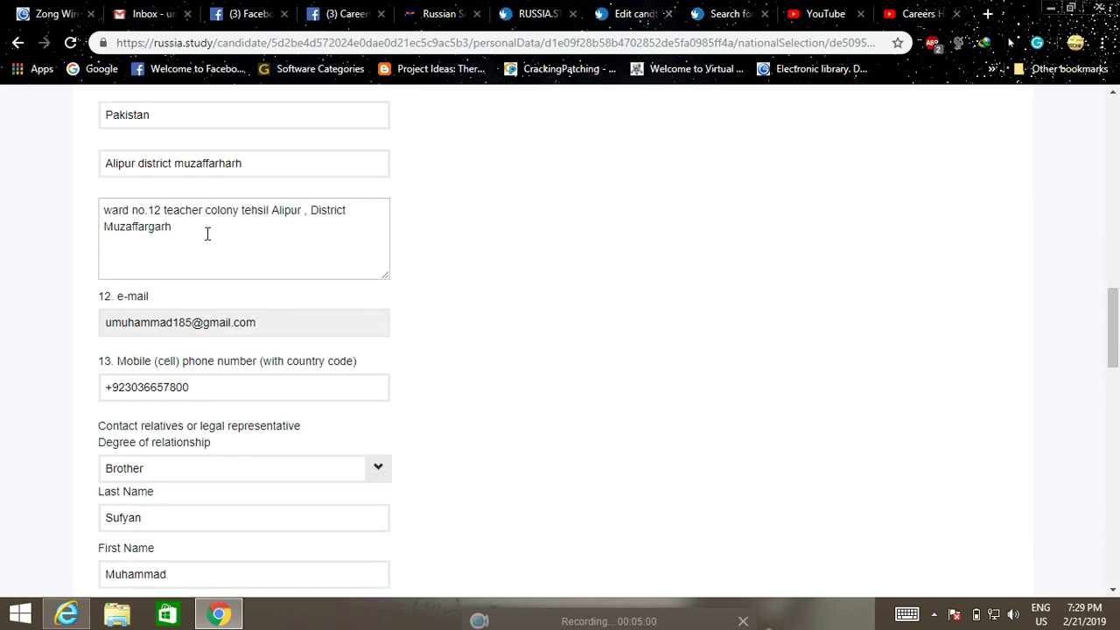
pyautogui.scroll(-1, 208, 235)
pyautogui.scroll(-1, 184, 262)
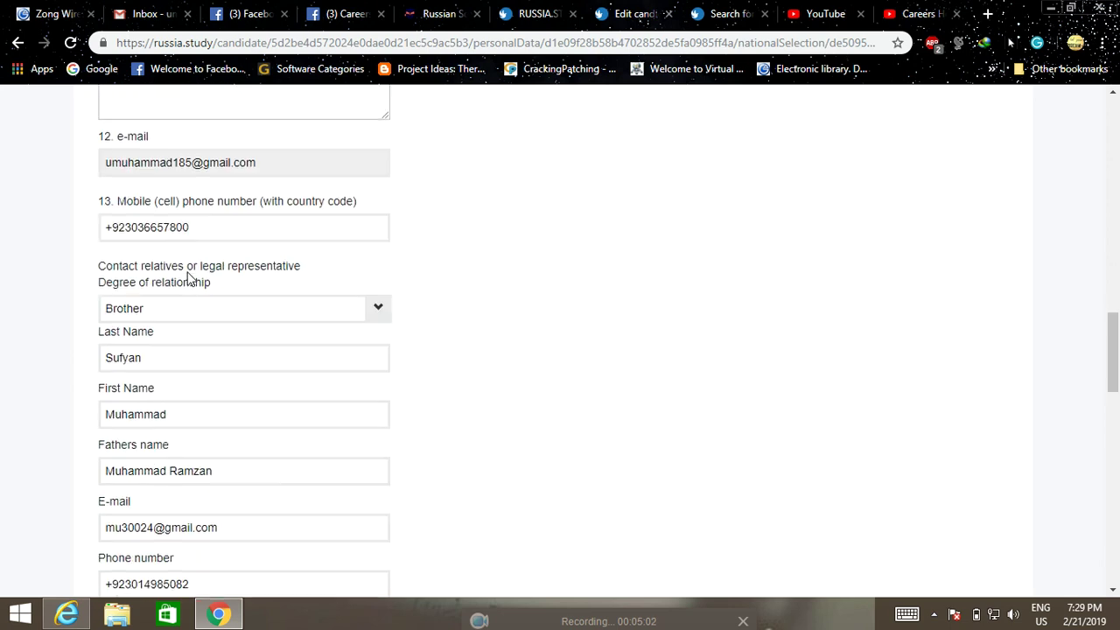
pyautogui.scroll(-1, 187, 276)
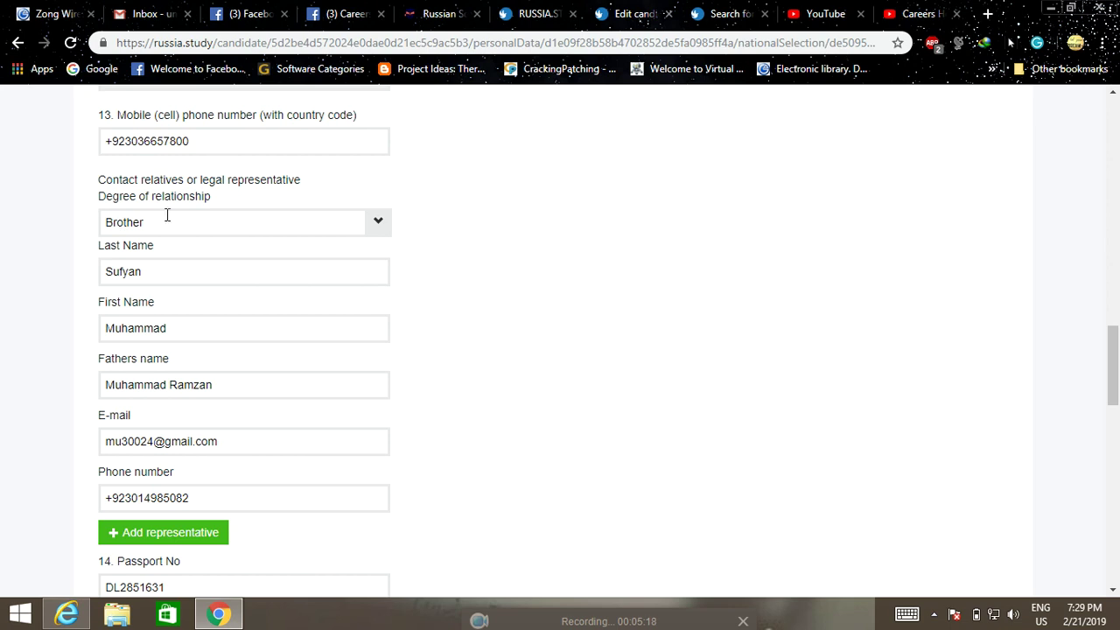
pyautogui.scroll(-2, 193, 292)
pyautogui.scroll(-2, 230, 229)
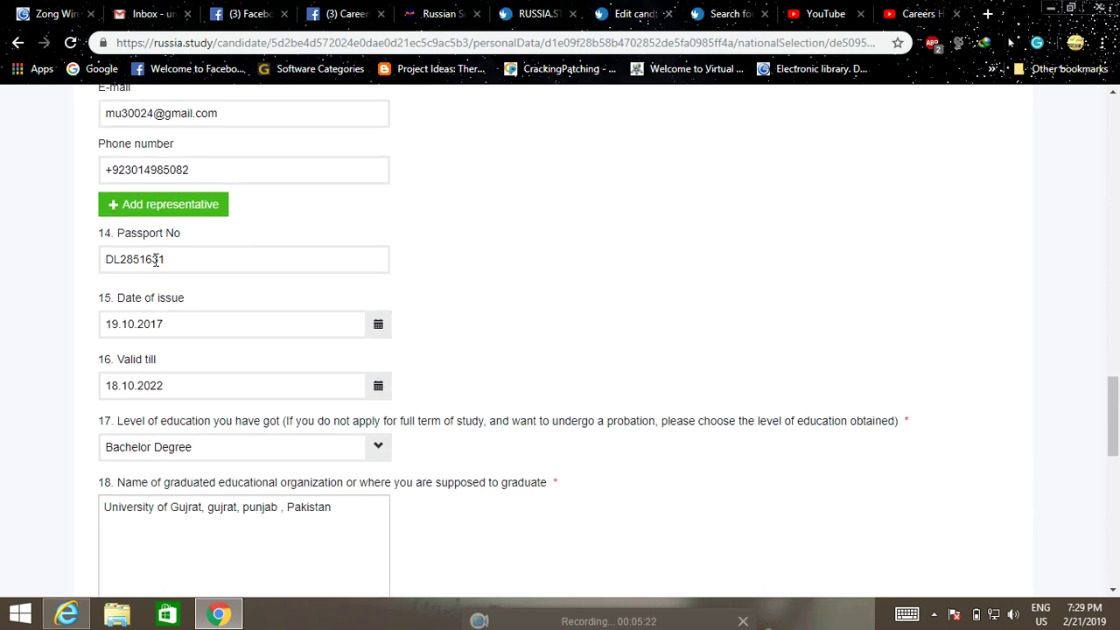
pyautogui.scroll(-1, 154, 259)
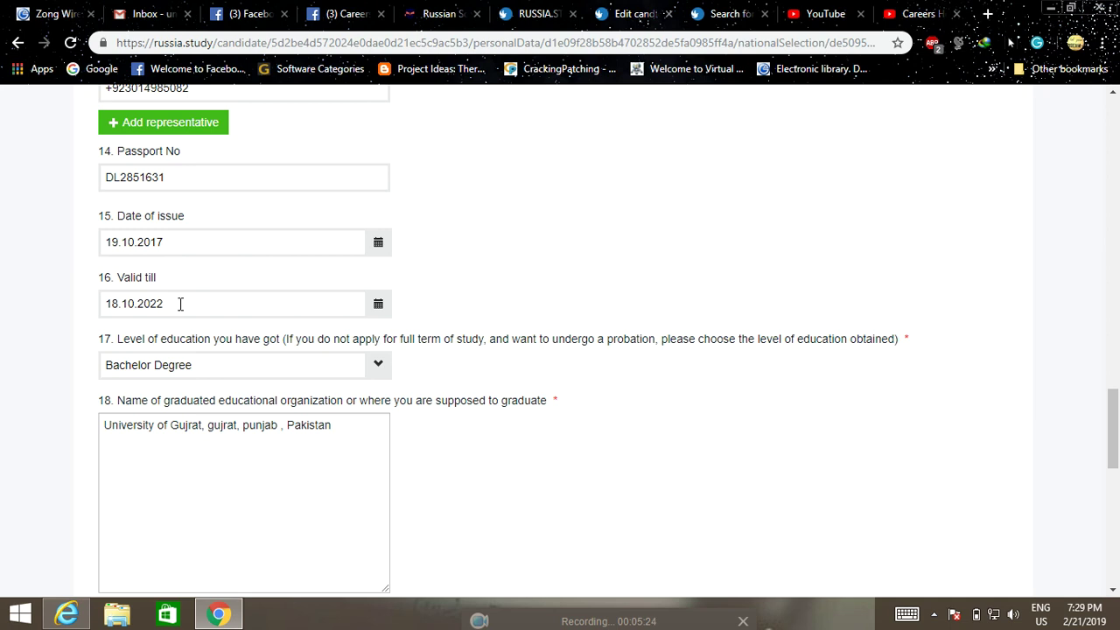
pyautogui.scroll(-2, 180, 304)
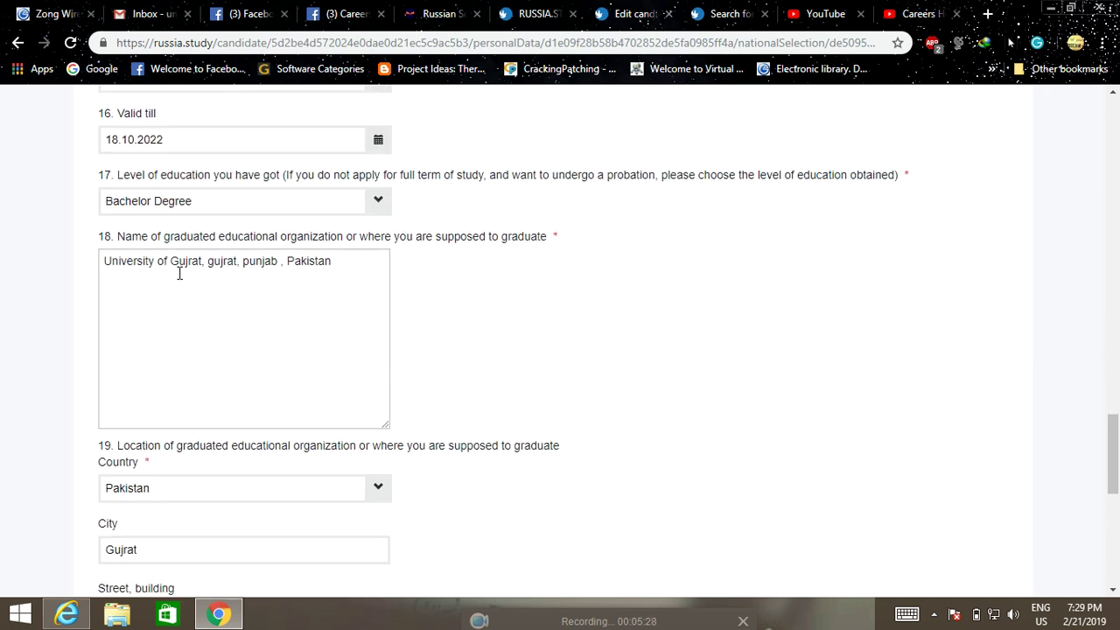
# - Browse the available options for the level of education obtained, and close the list
pyautogui.click(378, 203)
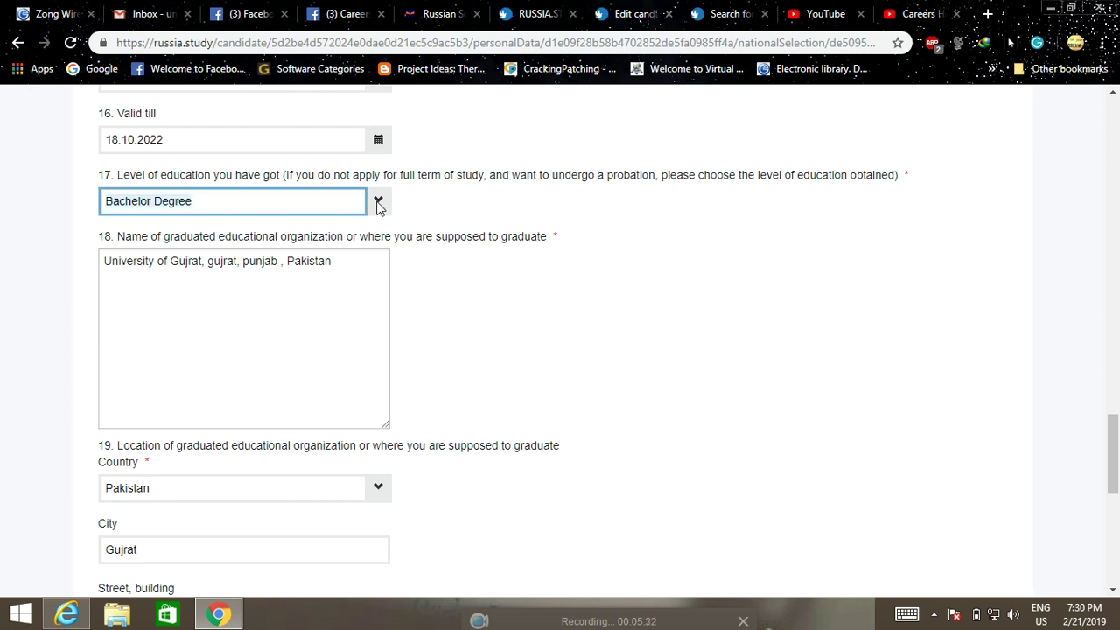
pyautogui.click(378, 203)
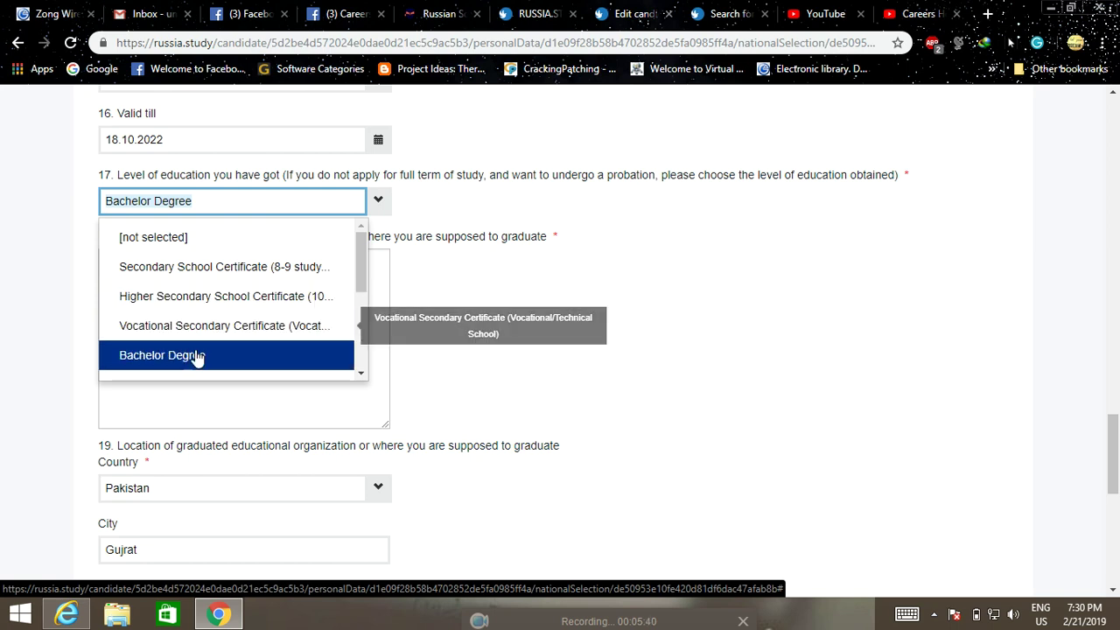
pyautogui.scroll(-1, 245, 328)
pyautogui.scroll(-1, 245, 323)
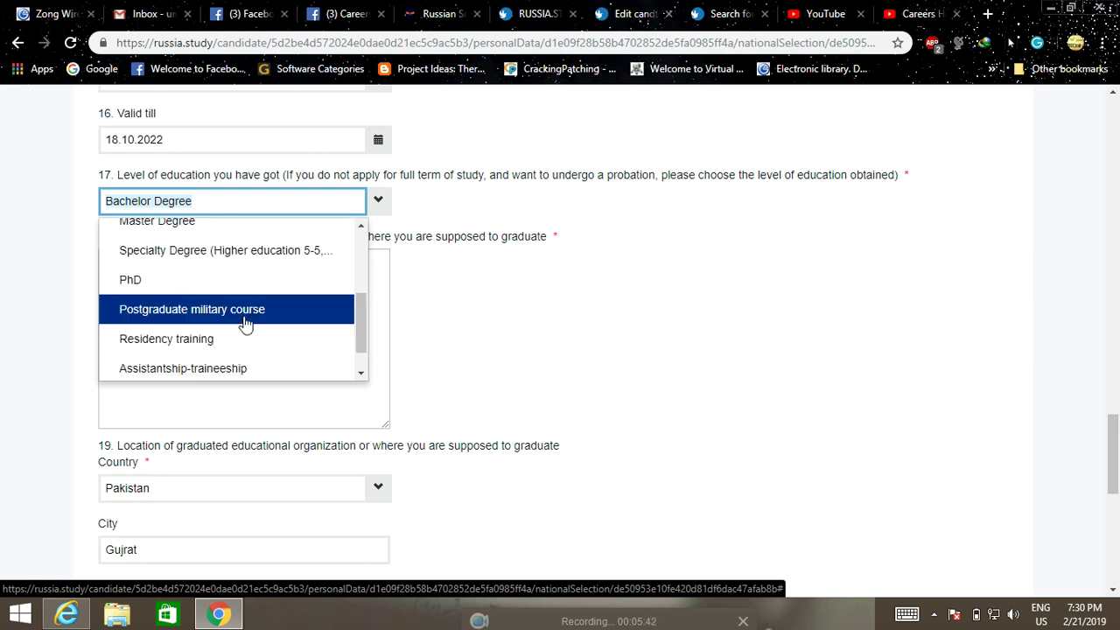
pyautogui.scroll(3, 219, 289)
pyautogui.click(634, 368)
pyautogui.click(634, 367)
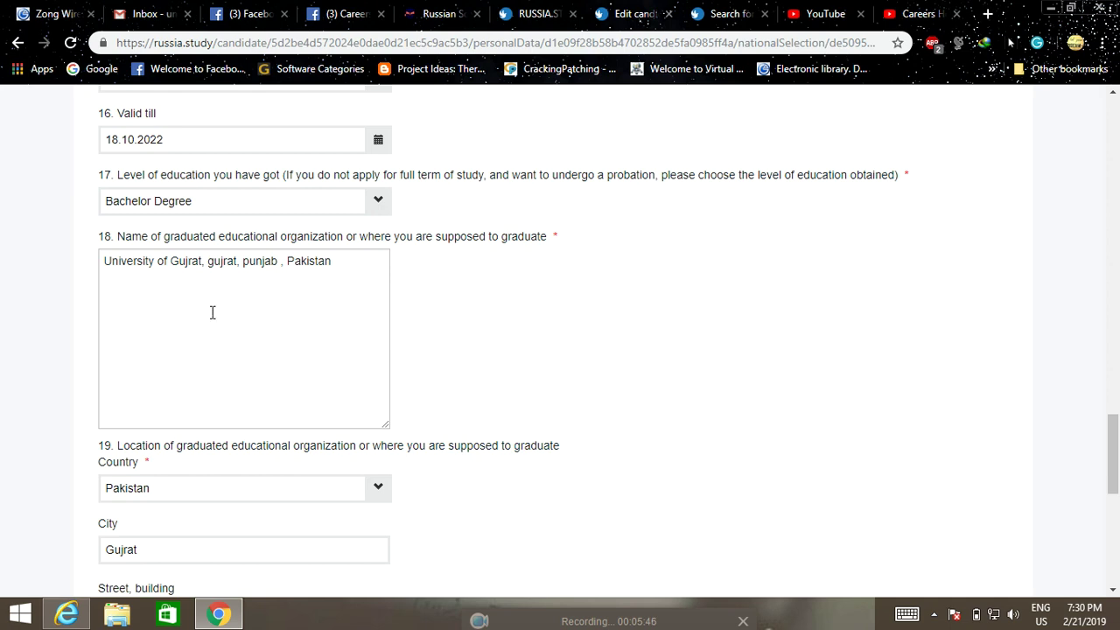
# - Check the graduated institution's name, location and graduating year, and continue to the candidate application form
pyautogui.scroll(-1, 220, 307)
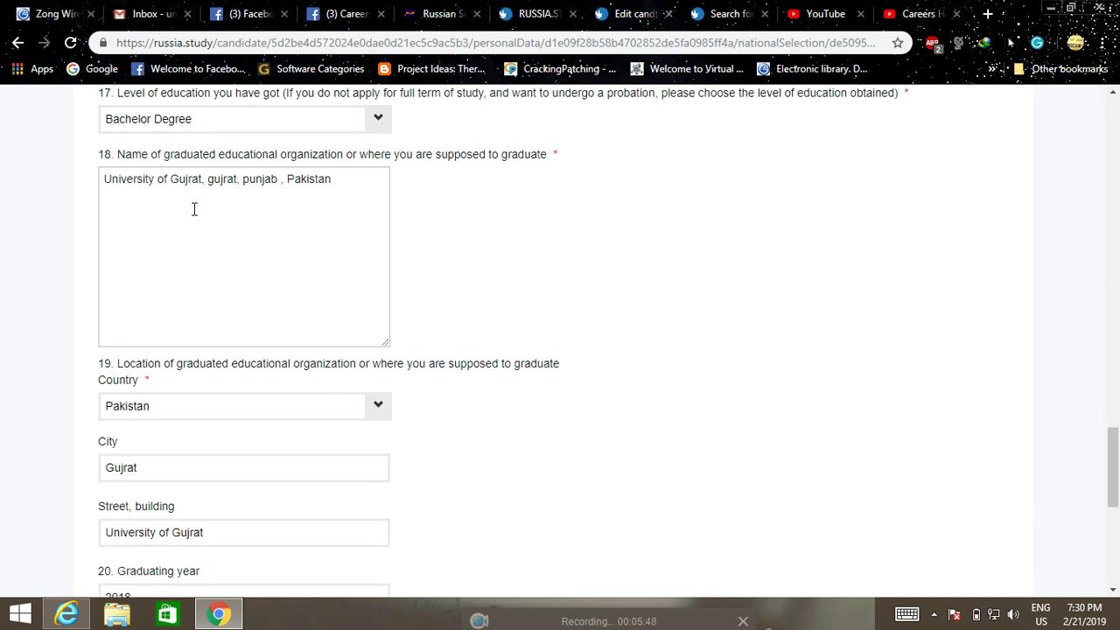
pyautogui.scroll(-1, 192, 210)
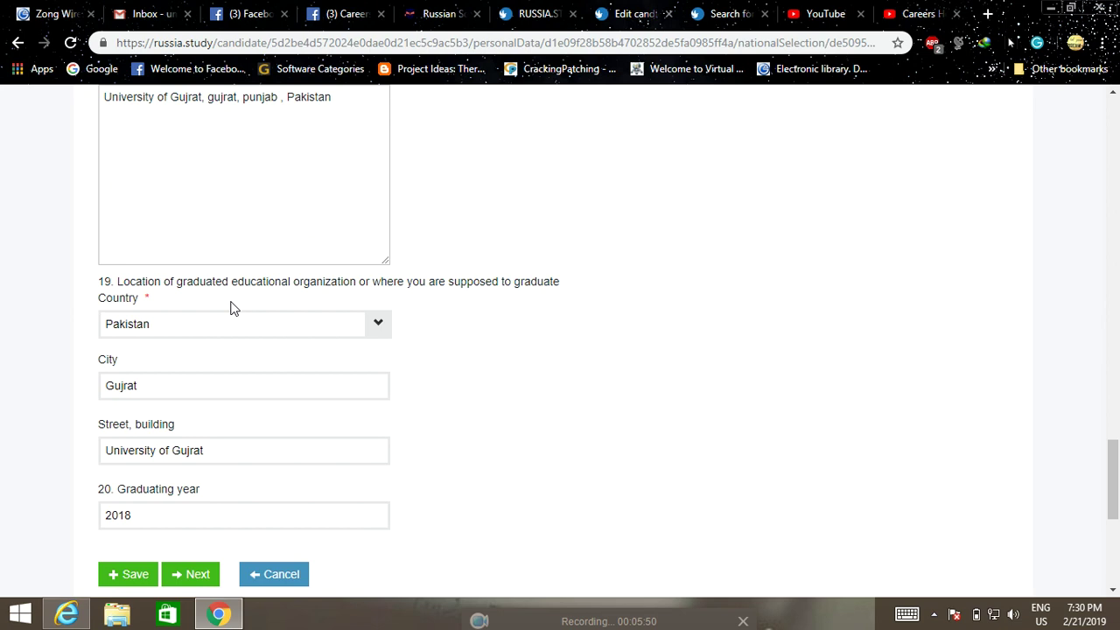
pyautogui.scroll(-1, 233, 302)
pyautogui.scroll(-1, 208, 202)
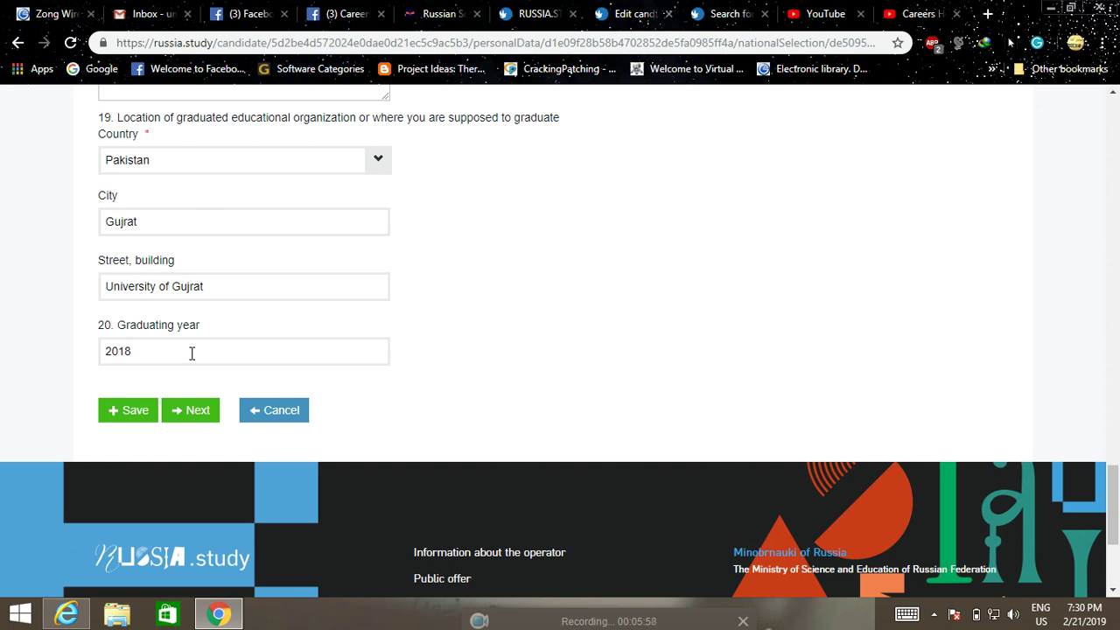
pyautogui.click(199, 411)
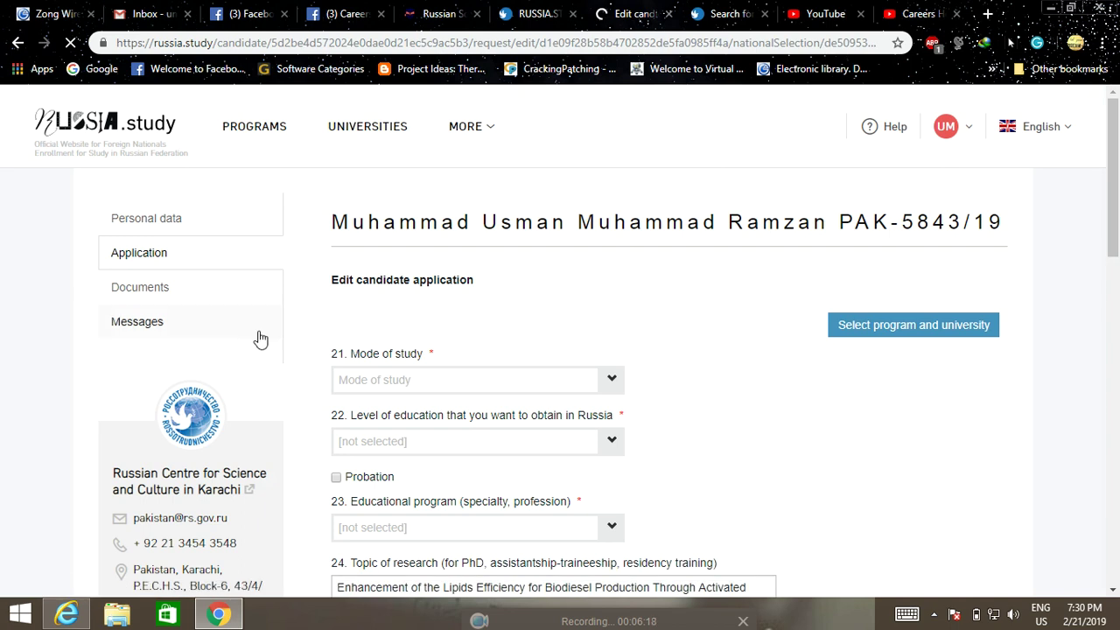
# - Review the mode of study, desired level of education, educational program and research topic fields of the candidate application
pyautogui.scroll(-1, 790, 402)
pyautogui.scroll(-1, 789, 402)
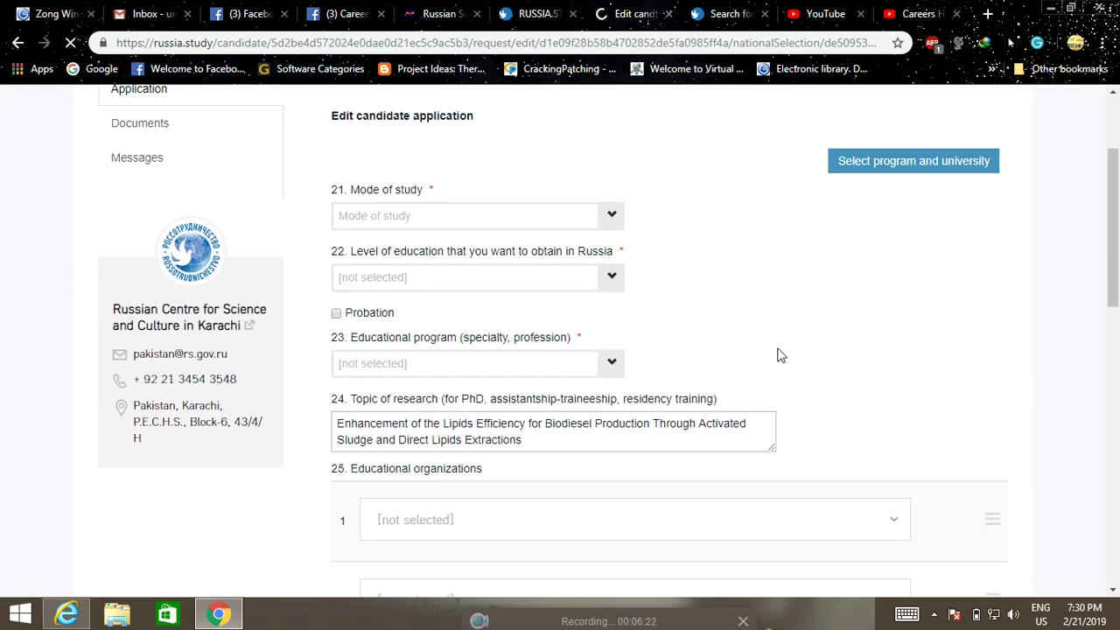
pyautogui.scroll(1, 782, 355)
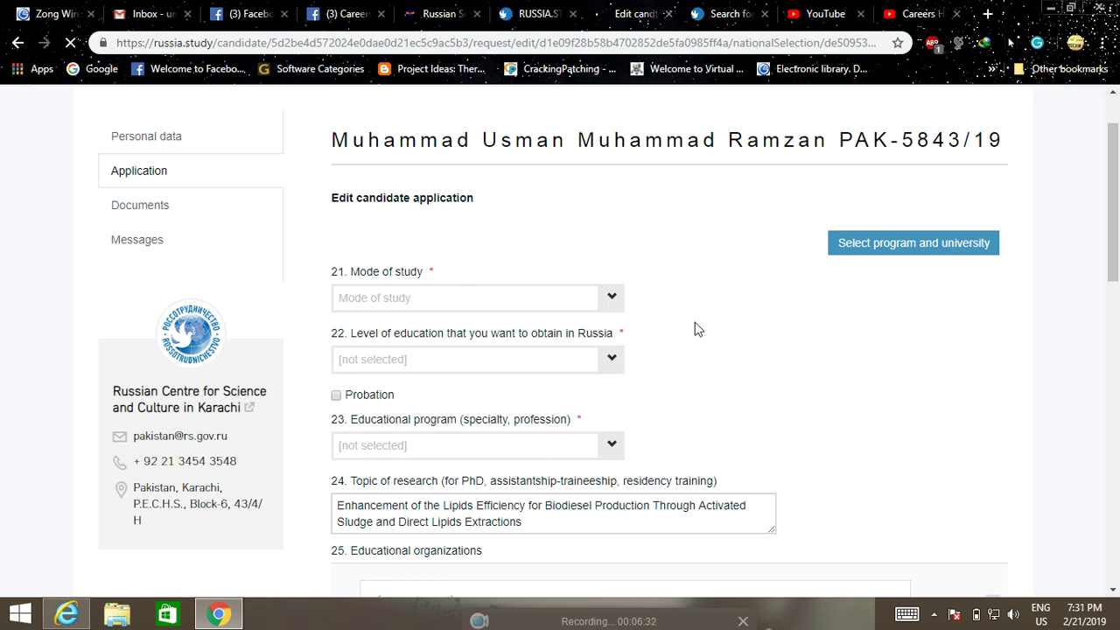
pyautogui.scroll(-1, 664, 307)
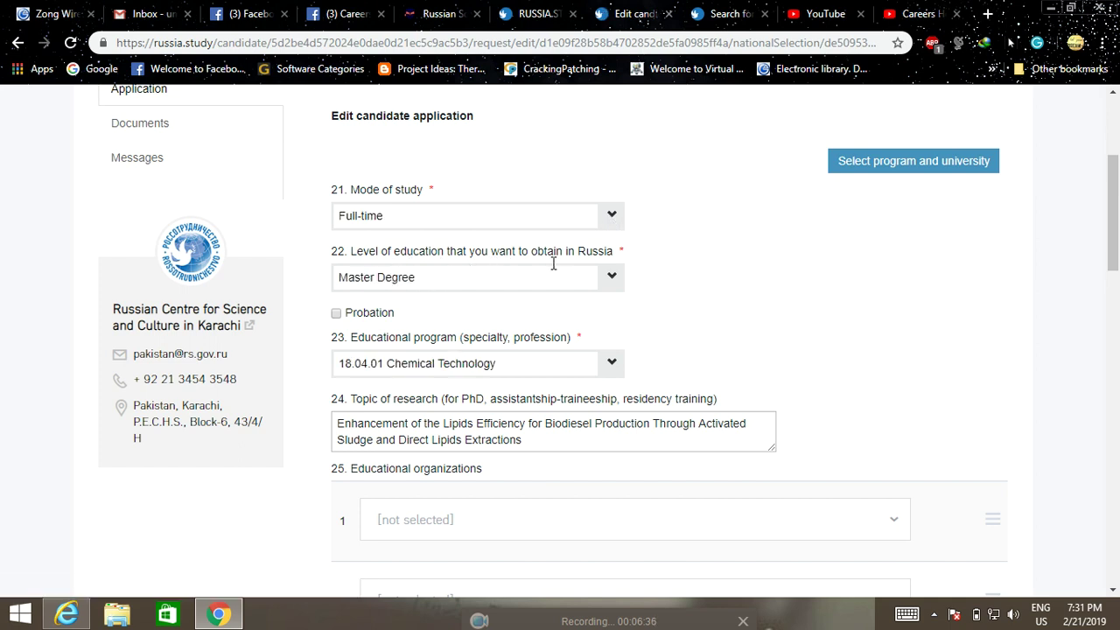
pyautogui.scroll(-1, 683, 267)
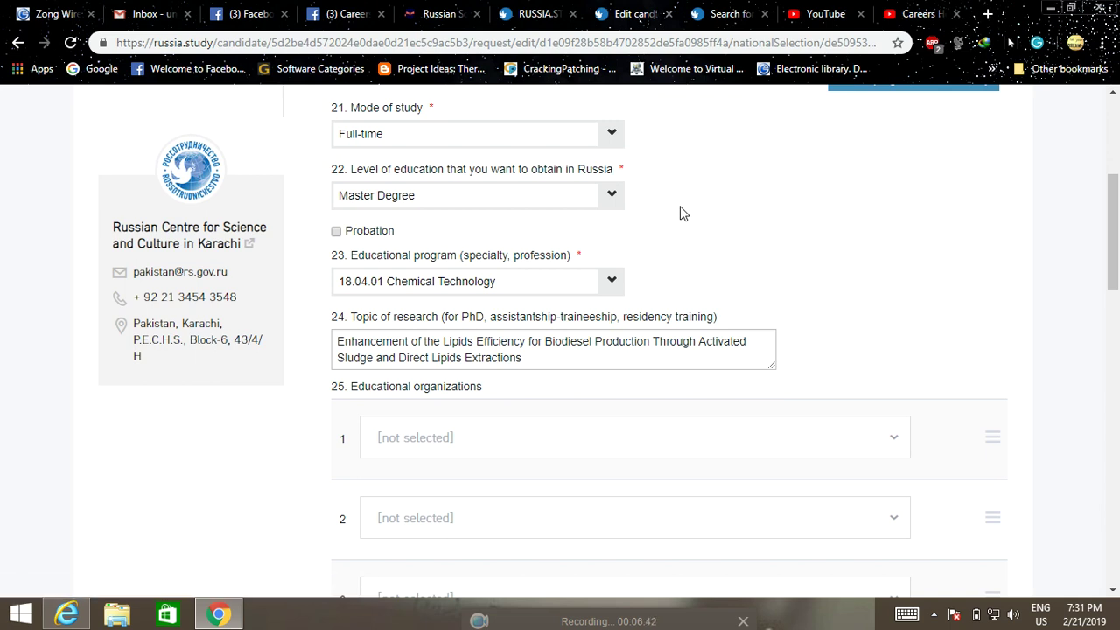
pyautogui.scroll(-1, 665, 206)
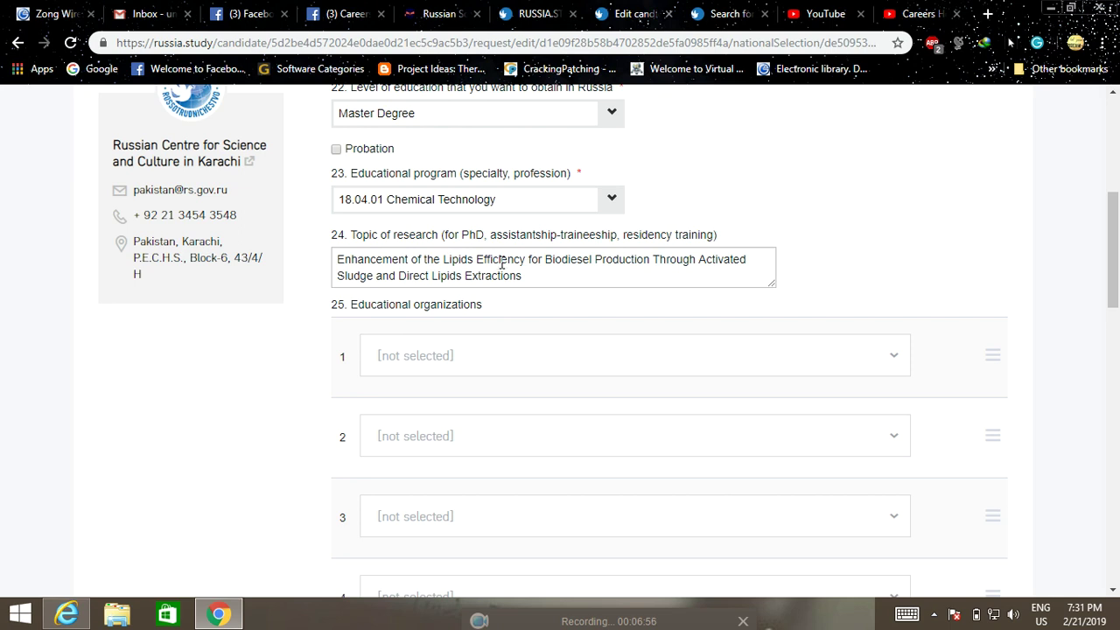
# - Look over the six educational organization choices in the candidate application
pyautogui.scroll(-1, 512, 261)
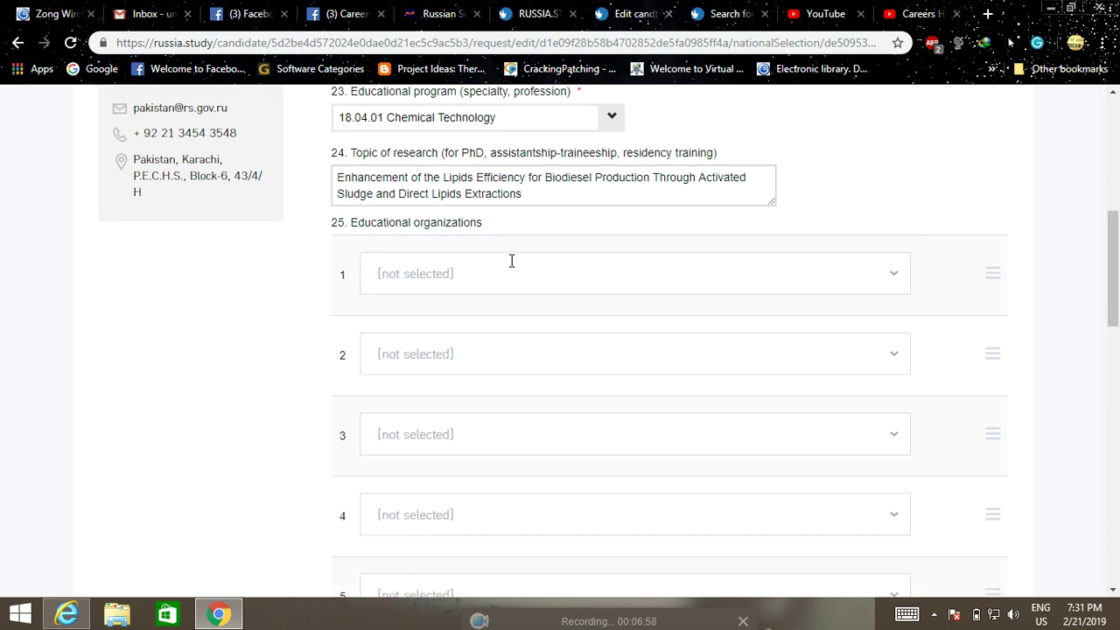
pyautogui.scroll(-2, 508, 263)
pyautogui.scroll(-1, 509, 263)
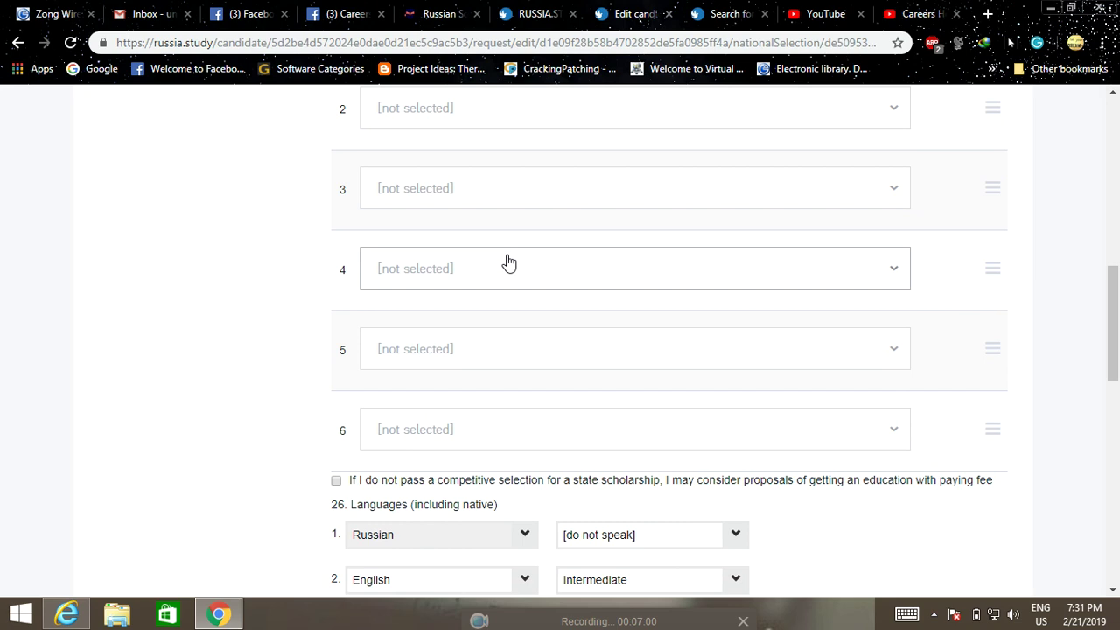
pyautogui.scroll(1, 509, 264)
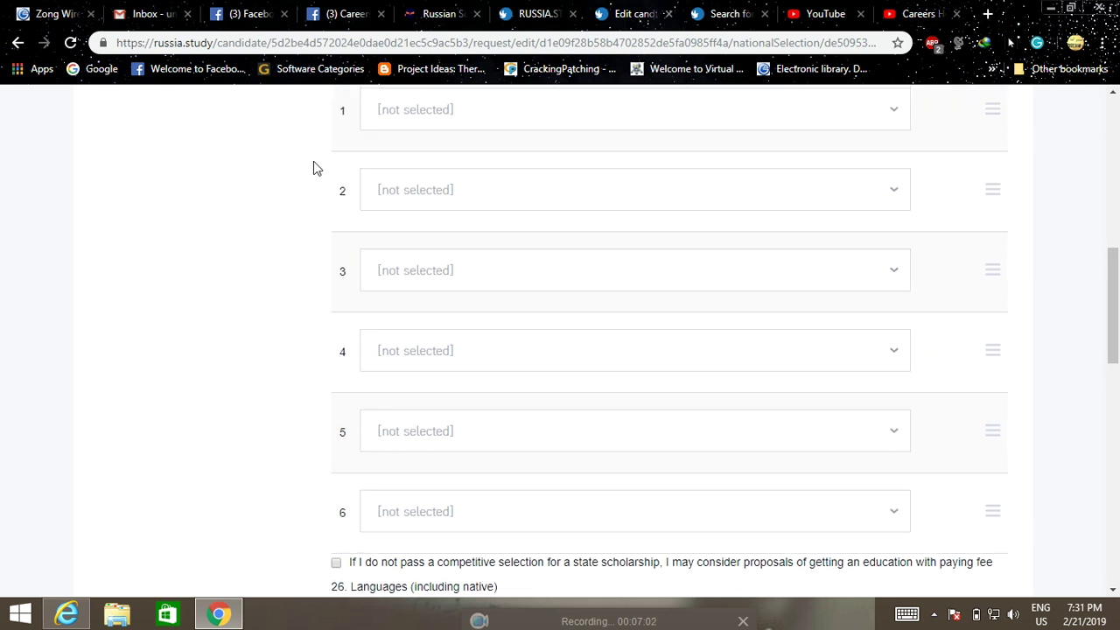
pyautogui.scroll(1, 499, 245)
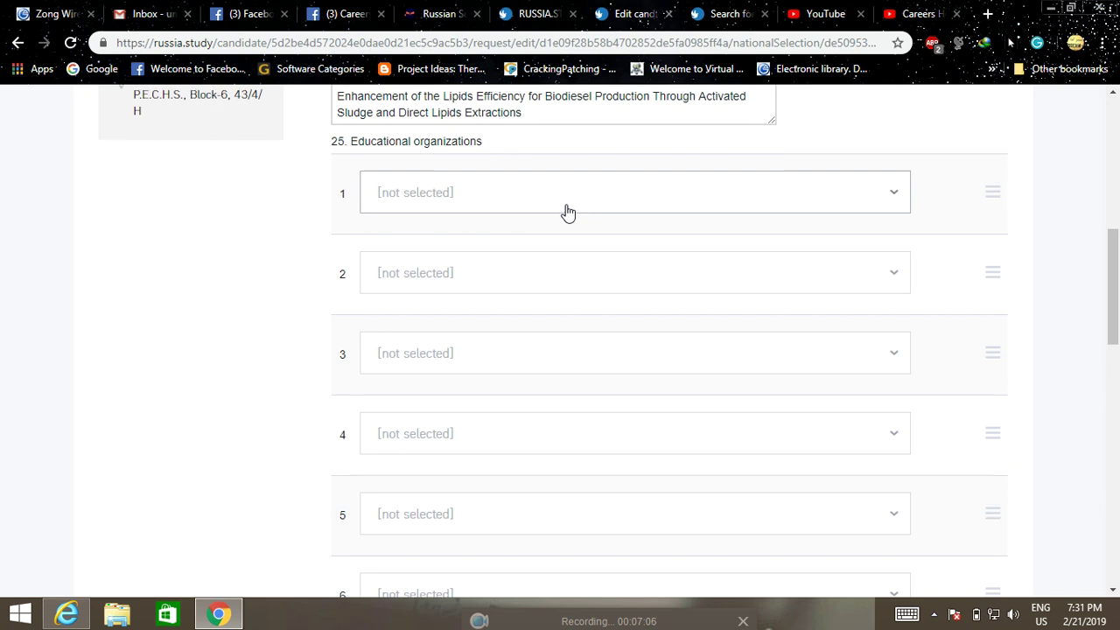
# - Open the site's universities catalogue, browse the region filter's options, and close the list without changing the region
pyautogui.scroll(8, 567, 211)
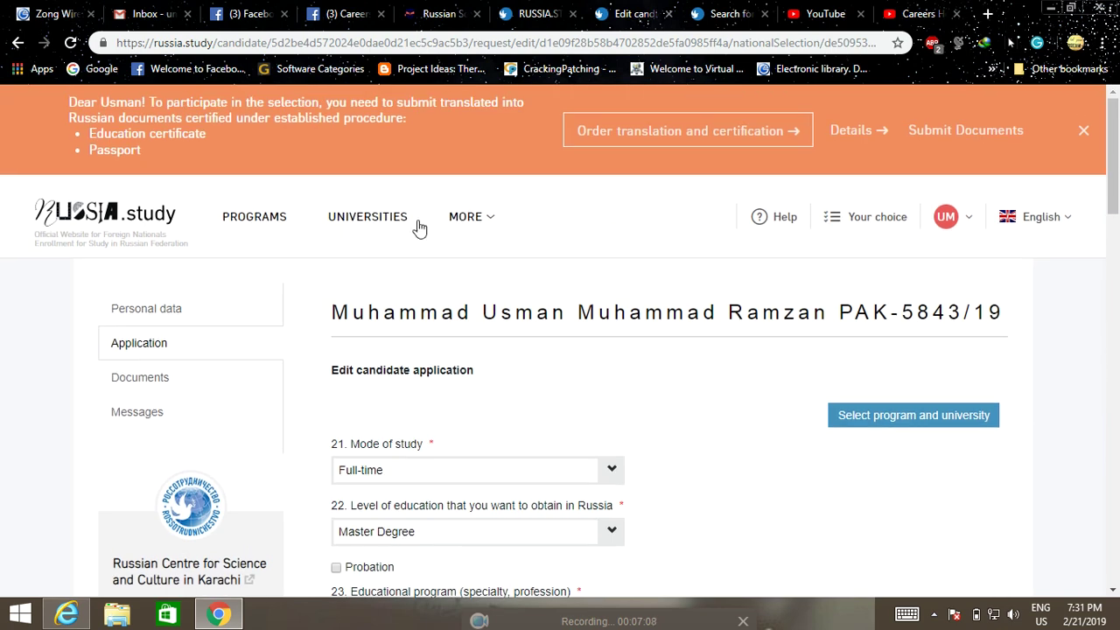
pyautogui.click(363, 225)
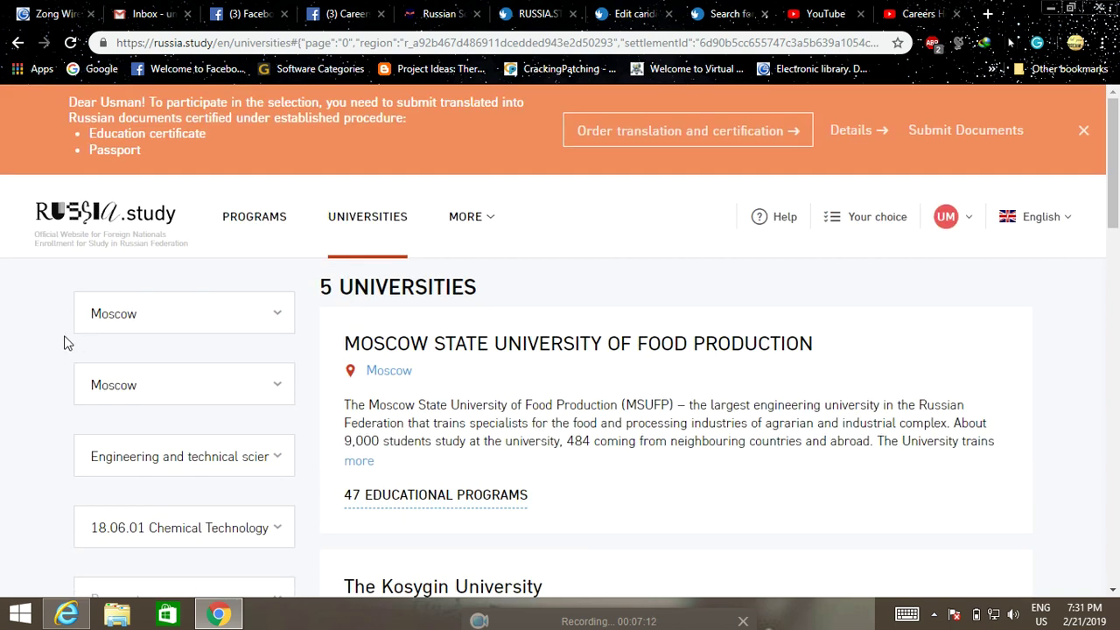
pyautogui.click(270, 158)
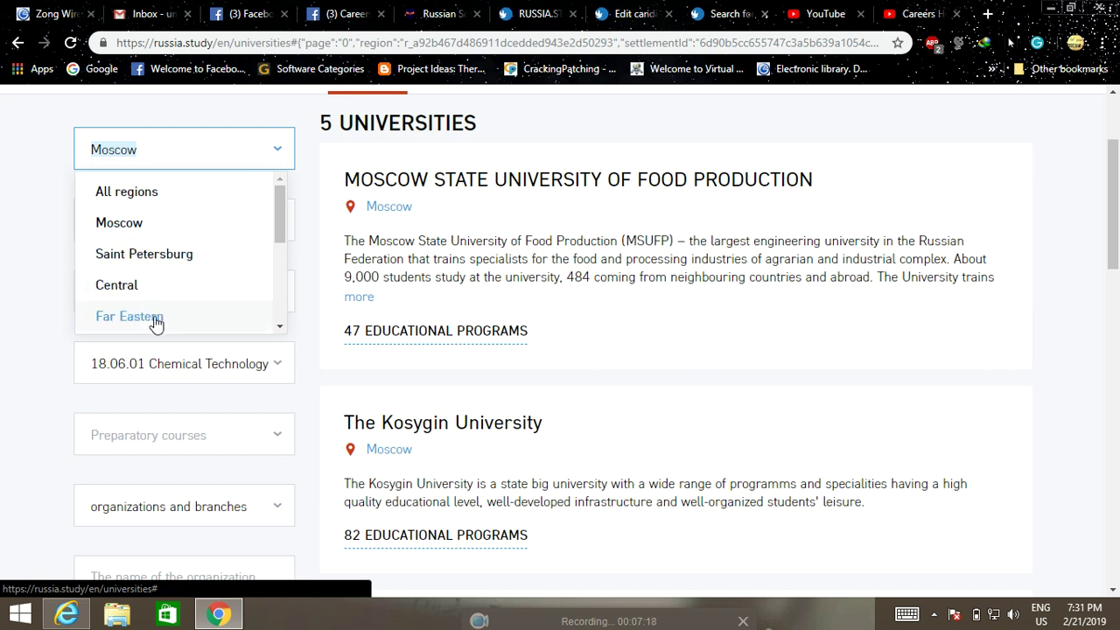
pyautogui.click(4, 275)
pyautogui.scroll(-1, 223, 238)
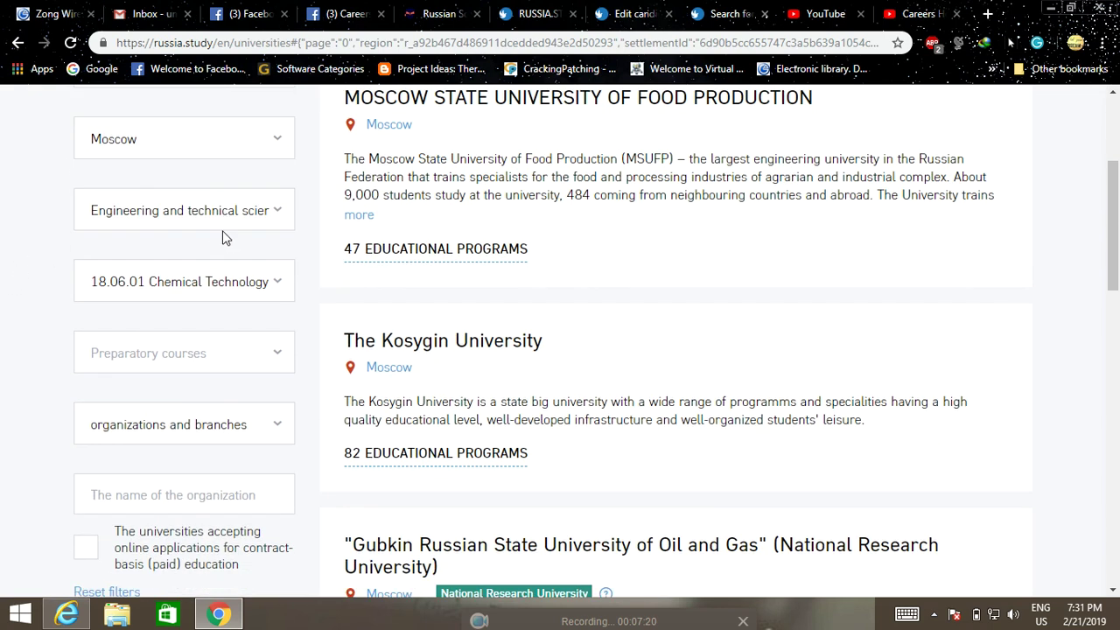
# - Browse the options of the field of science and specialty filters, closing each list without changing the selection
pyautogui.click(235, 222)
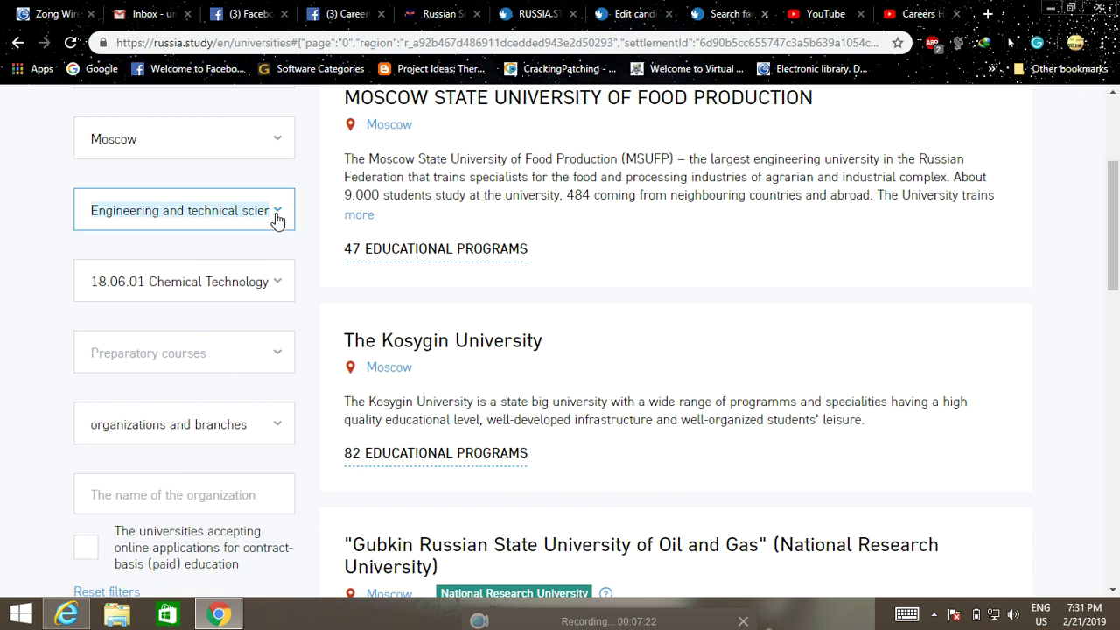
pyautogui.click(277, 218)
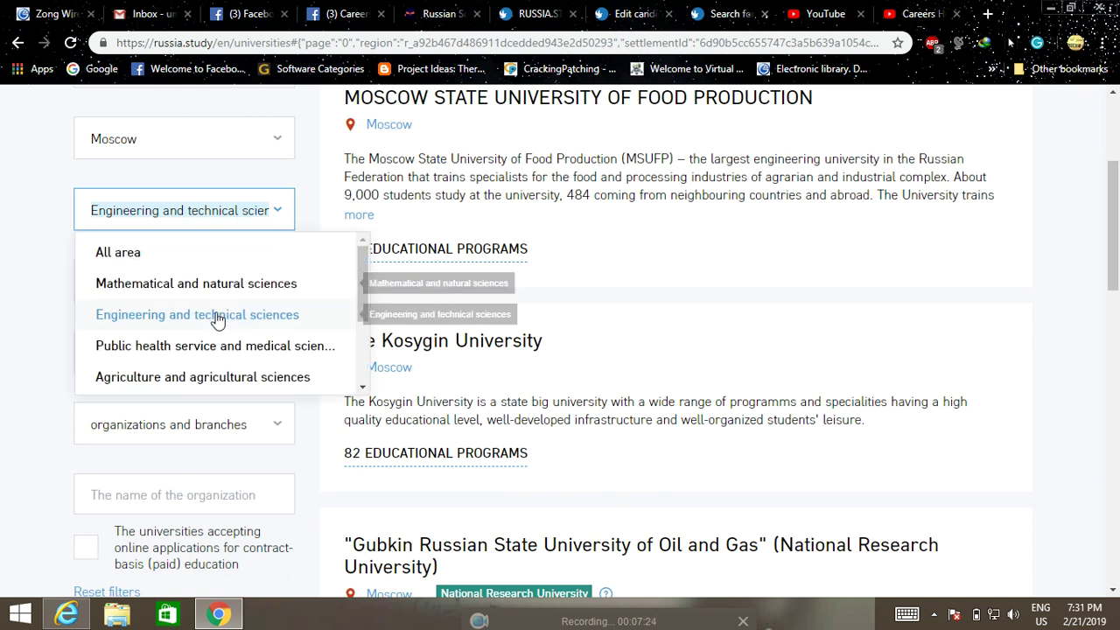
pyautogui.click(25, 262)
pyautogui.scroll(-1, 49, 262)
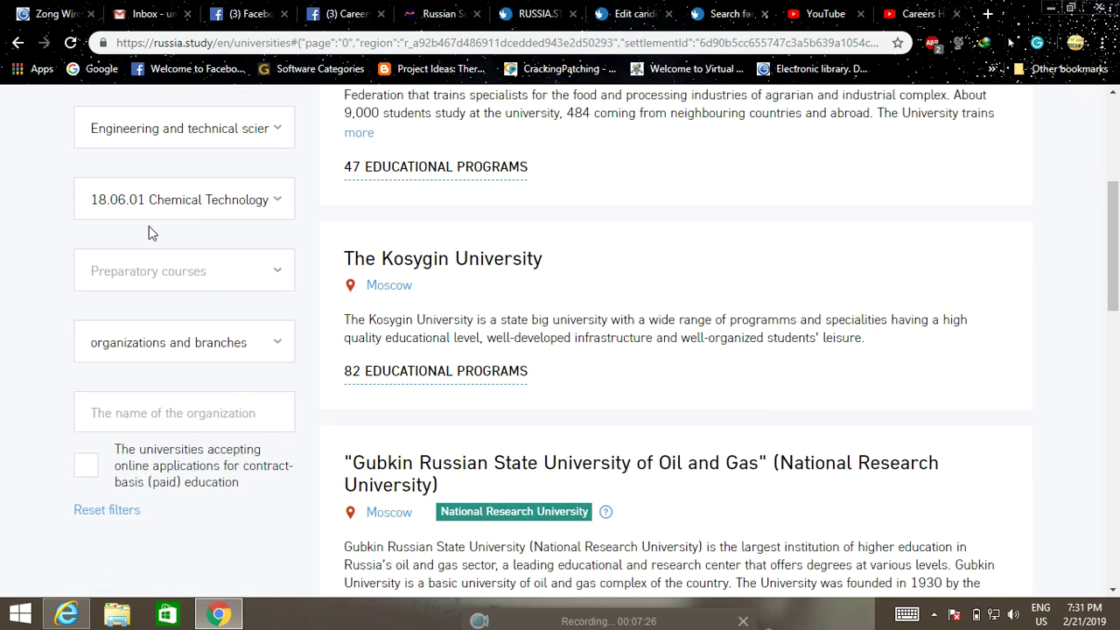
pyautogui.click(281, 202)
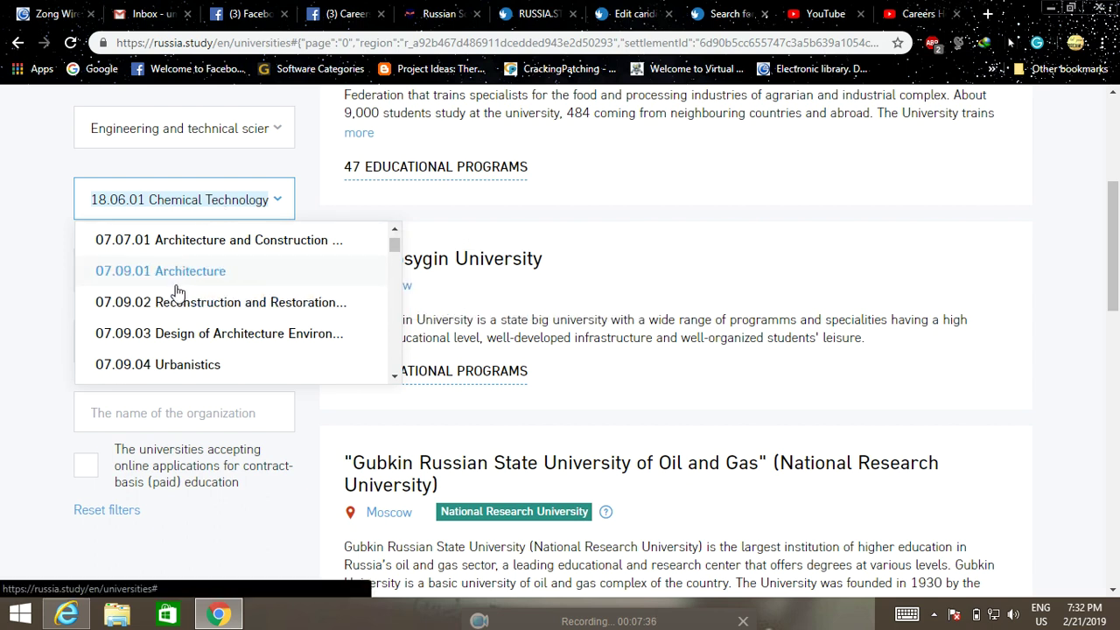
pyautogui.click(8, 256)
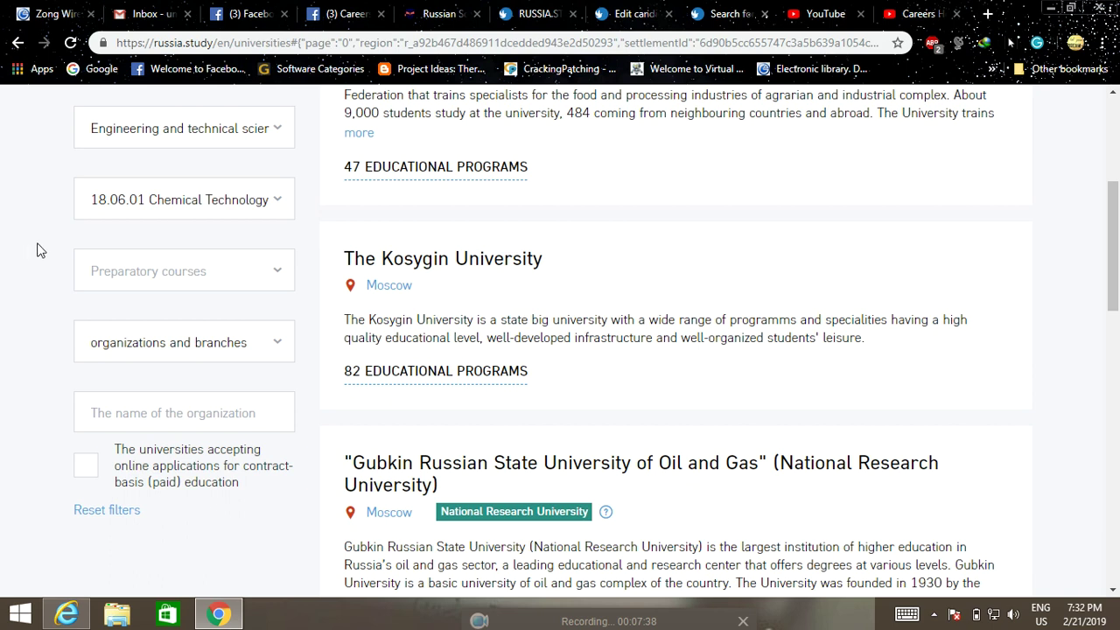
# - Look through the Moscow universities listed for 18.06.01 Chemical Technology, from the first entry down to MISIS
pyautogui.scroll(3, 34, 252)
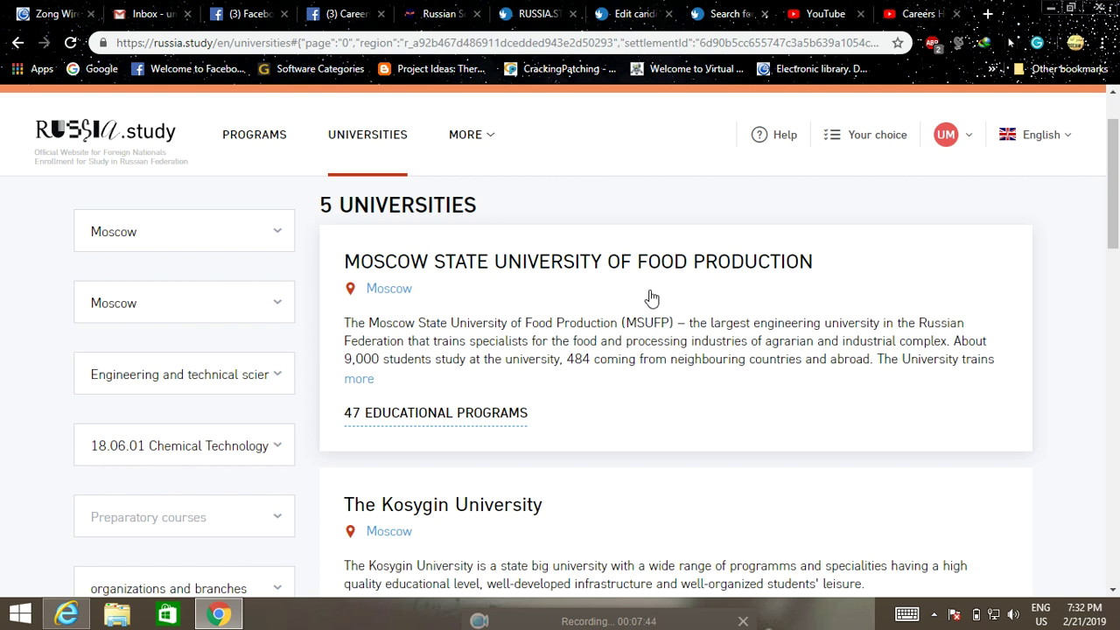
pyautogui.scroll(-1, 466, 325)
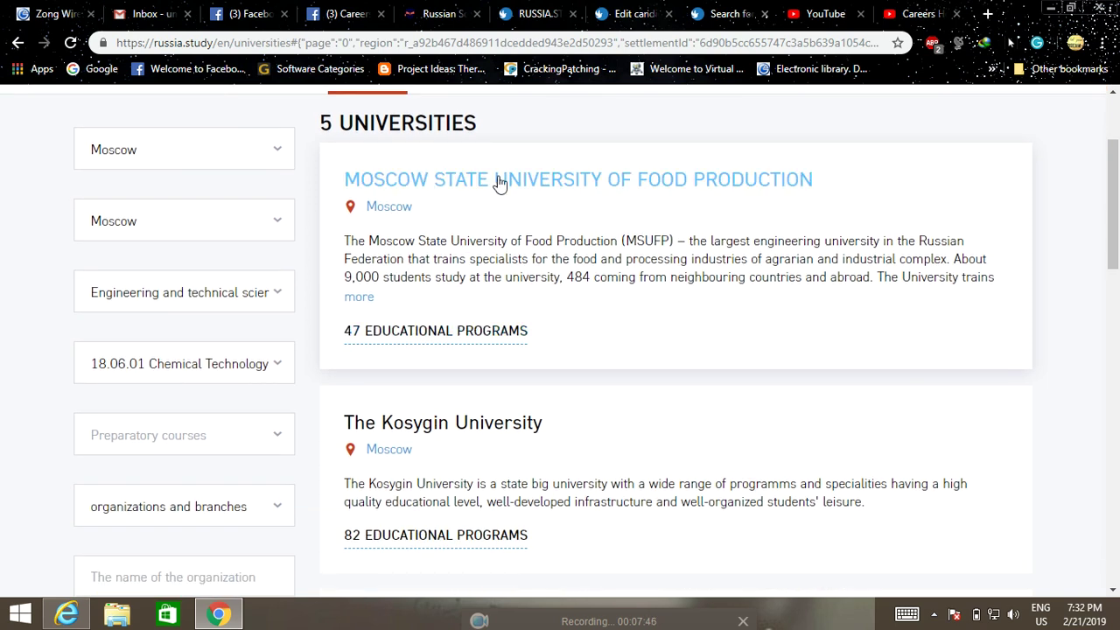
pyautogui.scroll(-1, 631, 203)
pyautogui.scroll(-1, 375, 342)
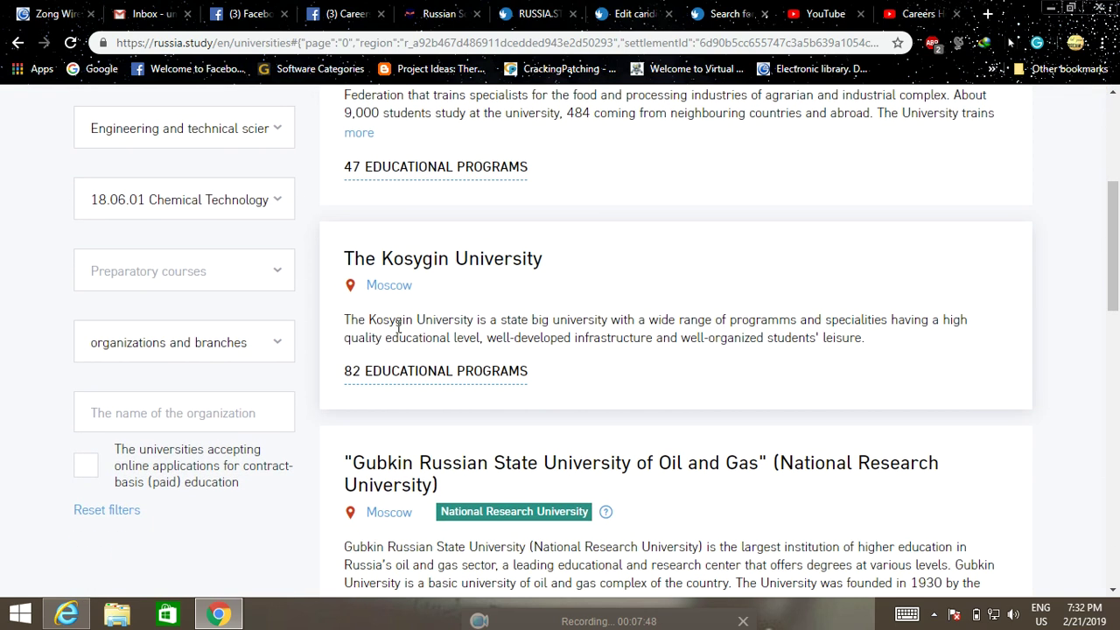
pyautogui.scroll(-5, 527, 274)
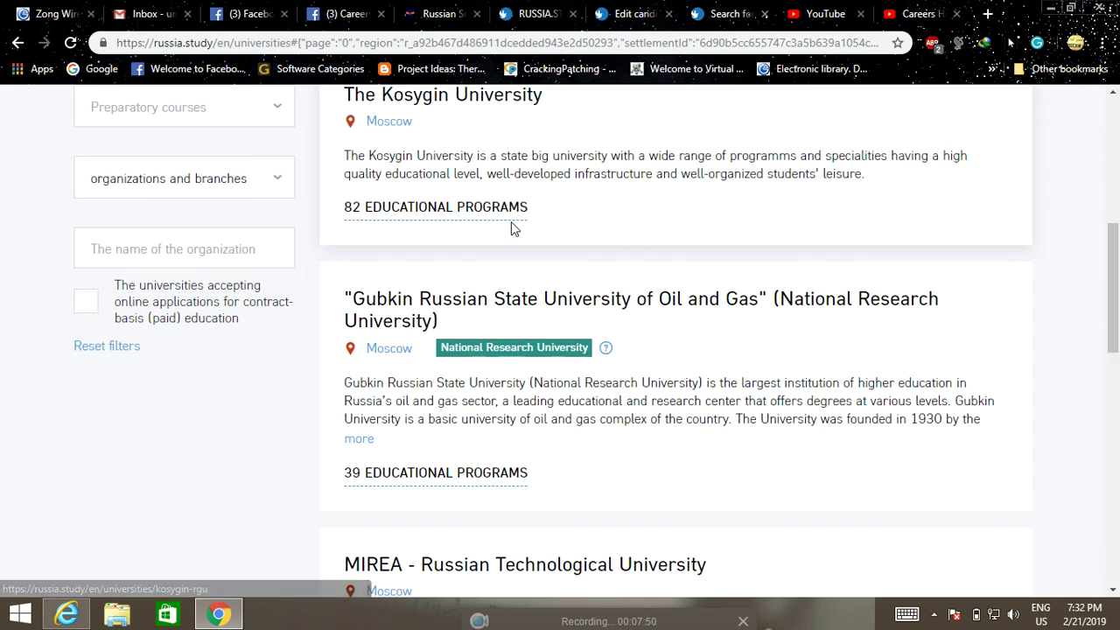
pyautogui.scroll(-1, 485, 415)
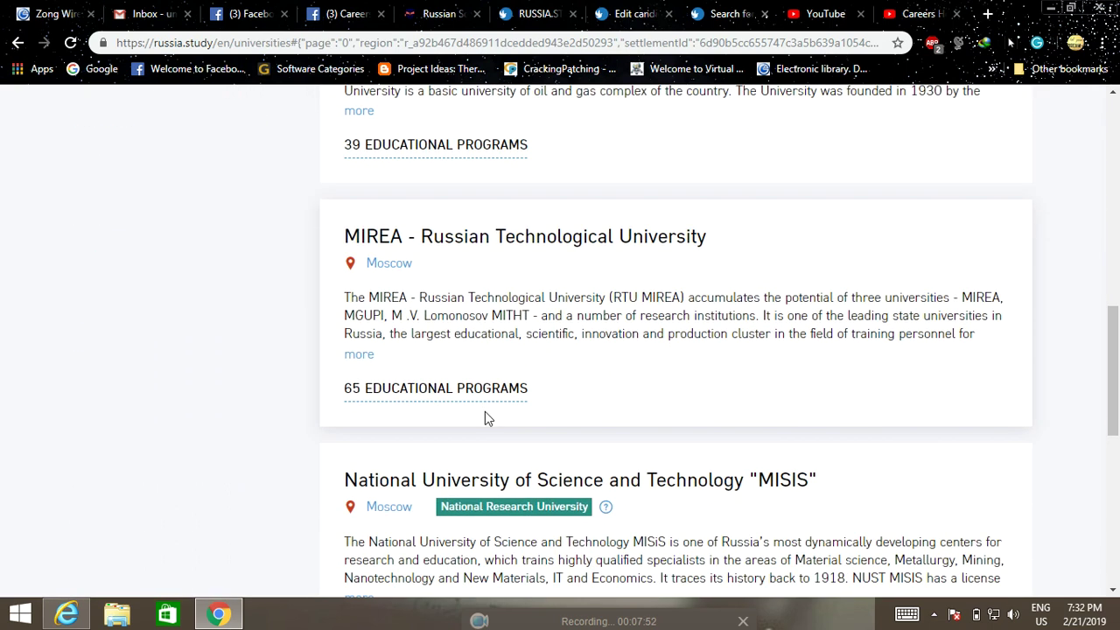
pyautogui.scroll(6, 487, 407)
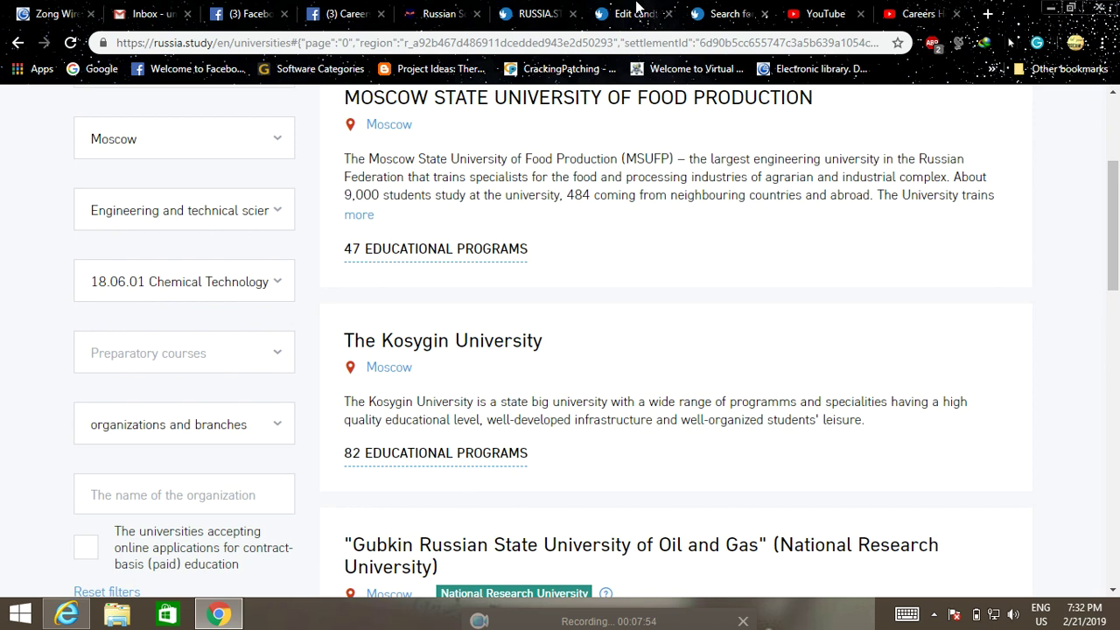
# - Return to the candidate application and check the educational organizations, paid education option and languages section
pyautogui.click(637, 12)
pyautogui.scroll(-5, 585, 458)
pyautogui.scroll(-4, 569, 350)
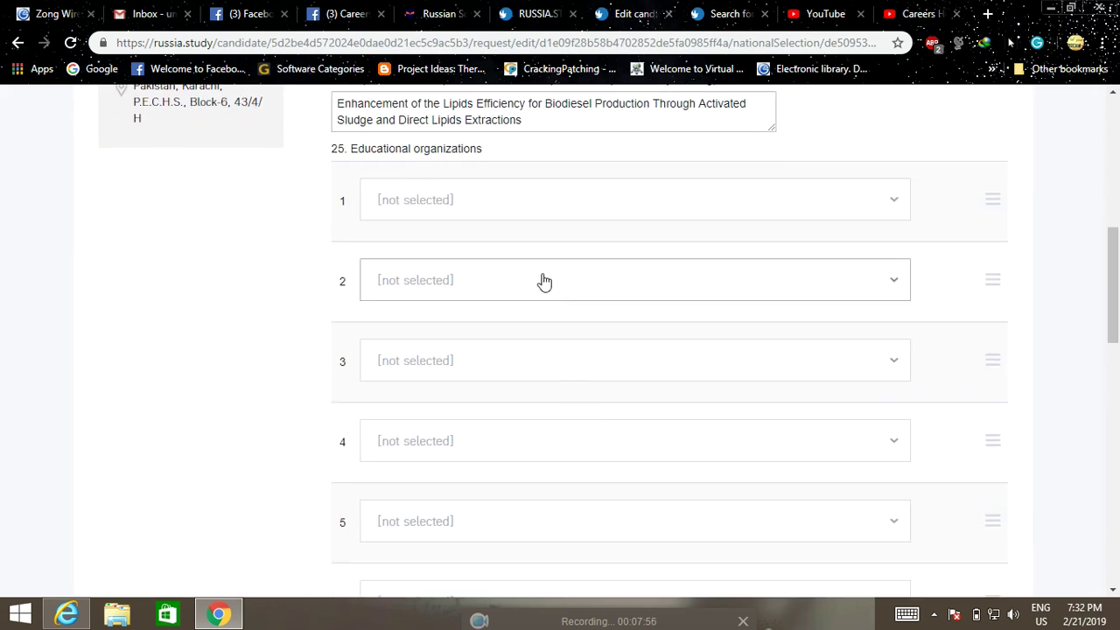
pyautogui.scroll(-3, 553, 284)
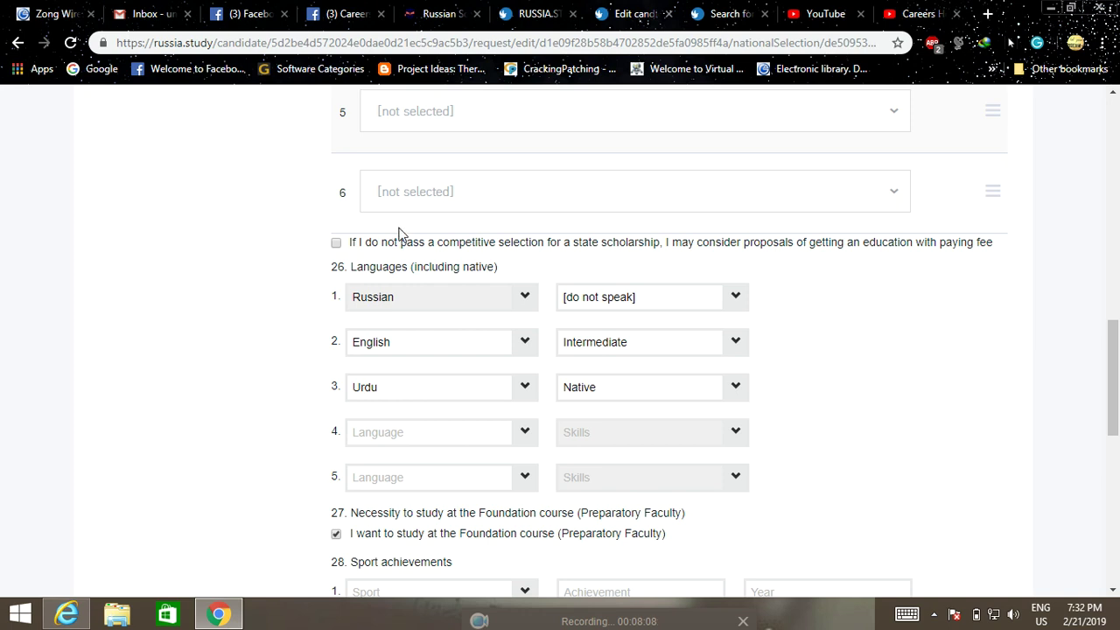
pyautogui.scroll(-1, 253, 238)
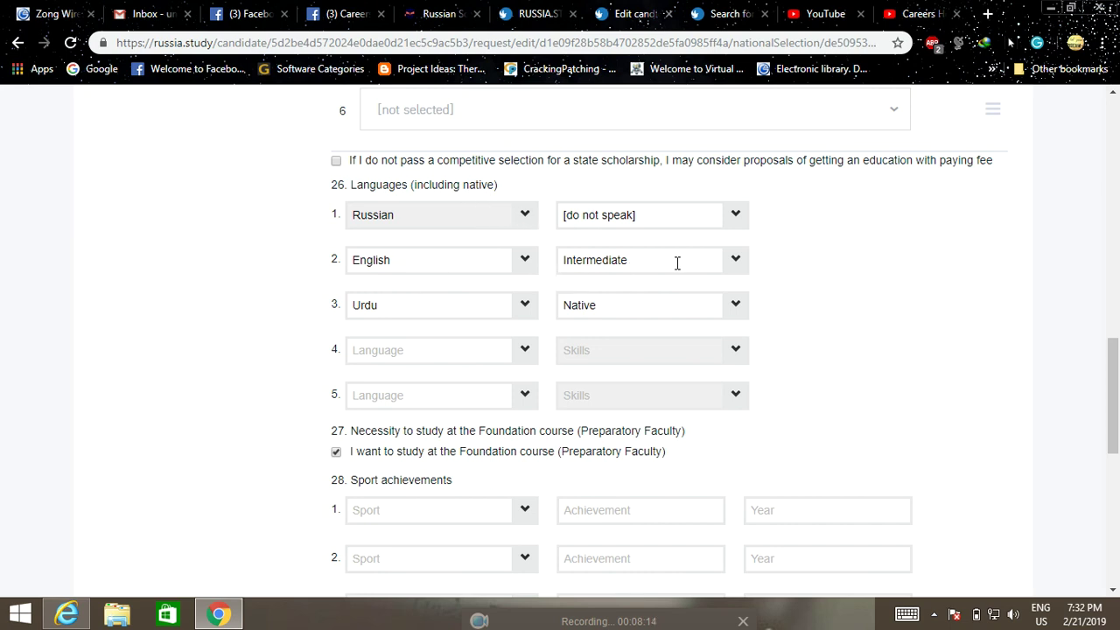
# - Browse the skill levels available for English in the languages section, and close the list without changing it
pyautogui.click(737, 263)
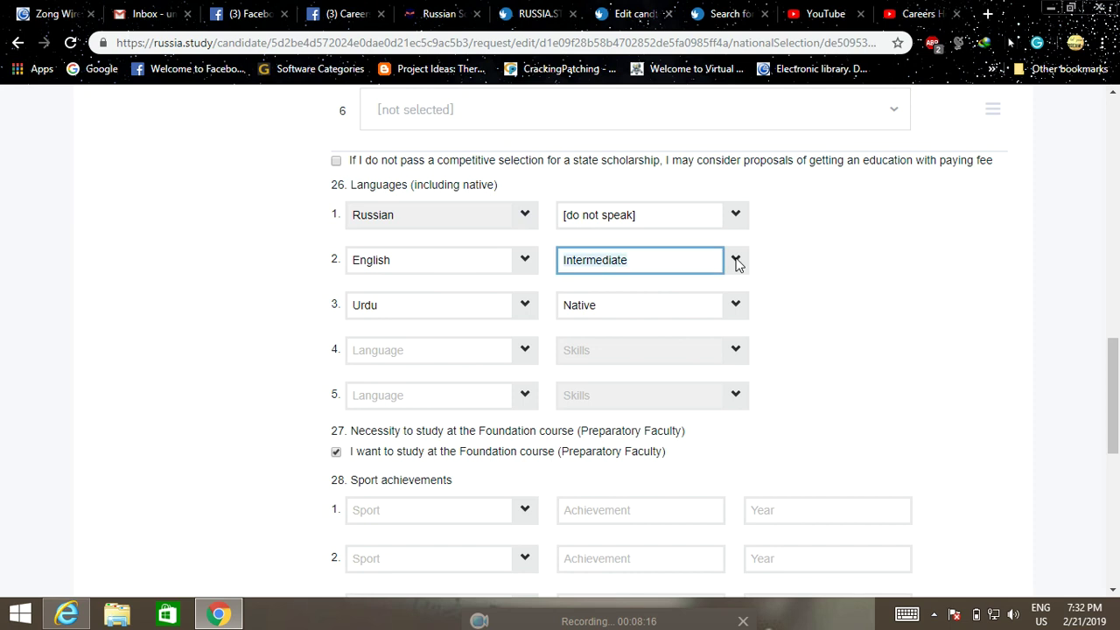
pyautogui.click(737, 262)
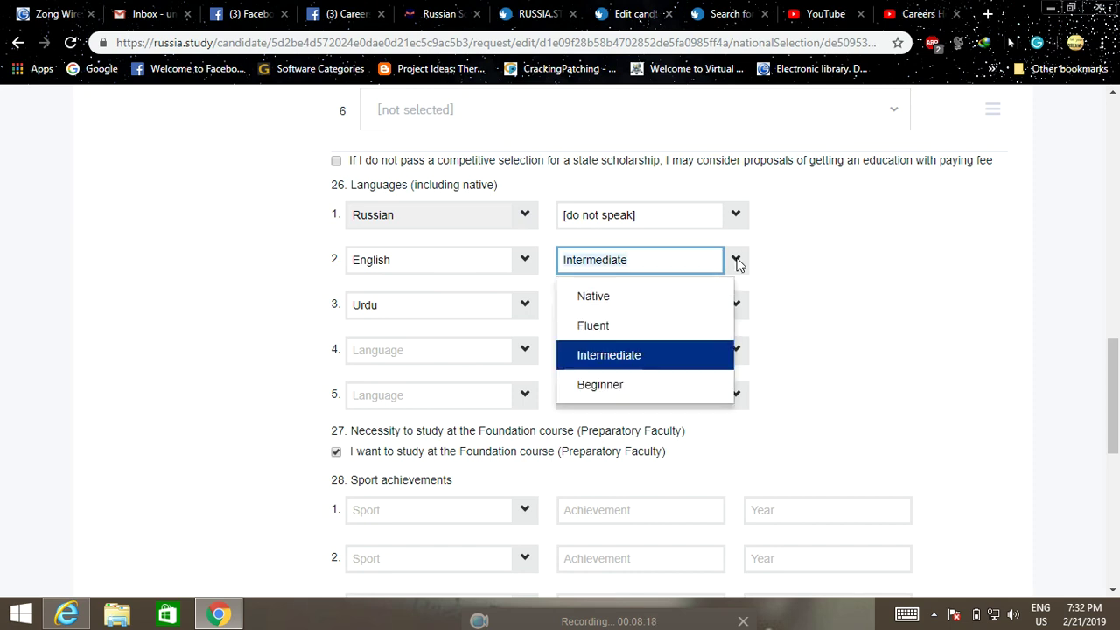
pyautogui.click(889, 277)
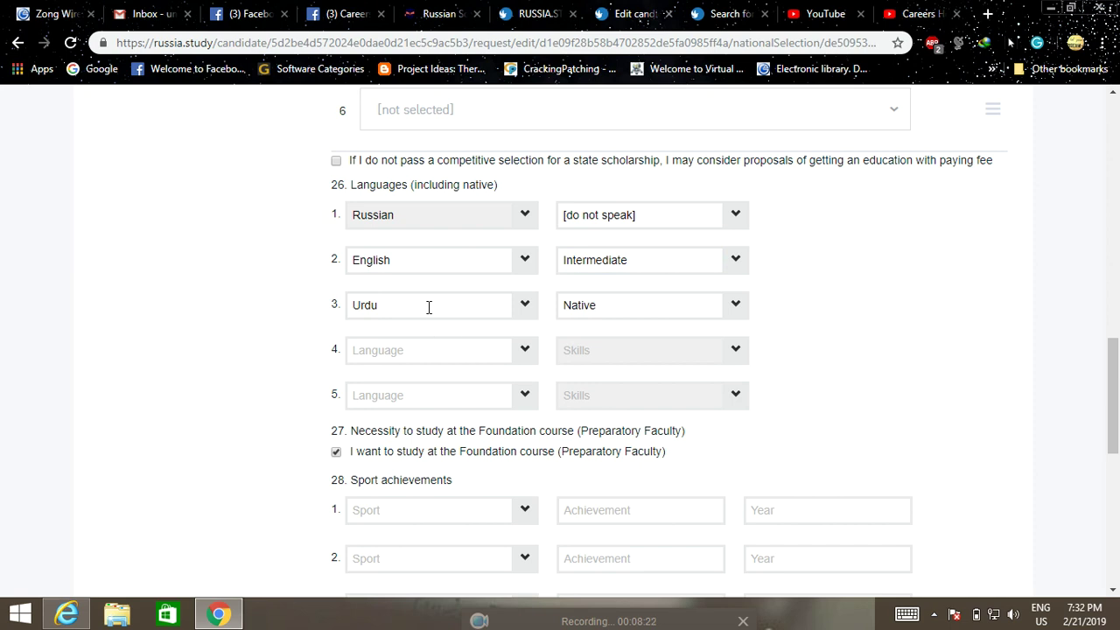
# - Review the Foundation course option, sport achievements and the full additional achievements text at the end of the application
pyautogui.scroll(-1, 428, 306)
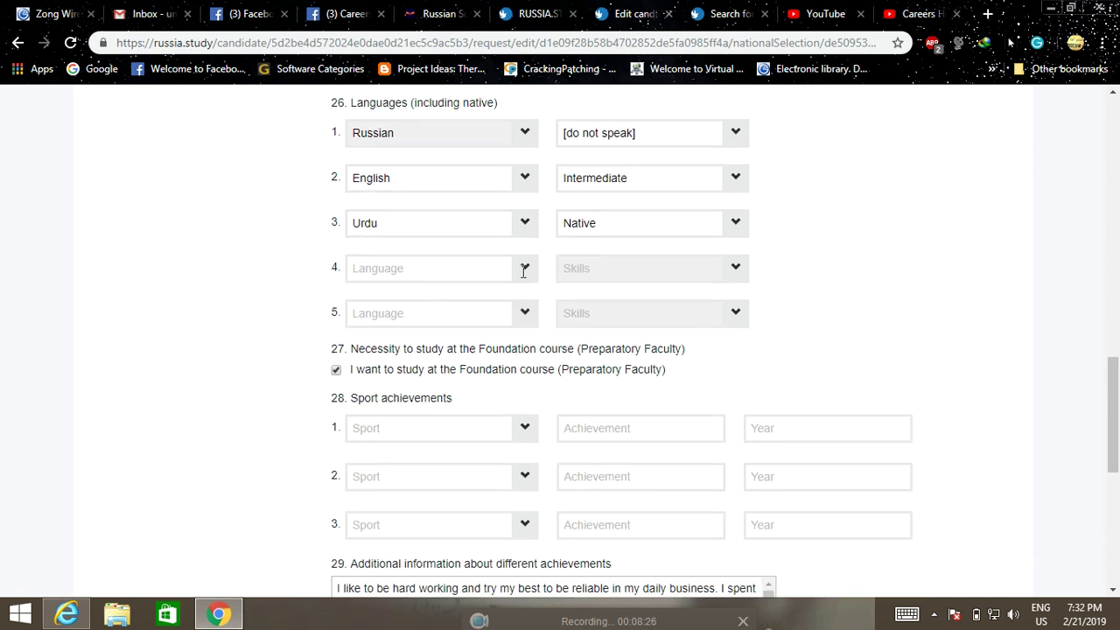
pyautogui.scroll(-1, 166, 281)
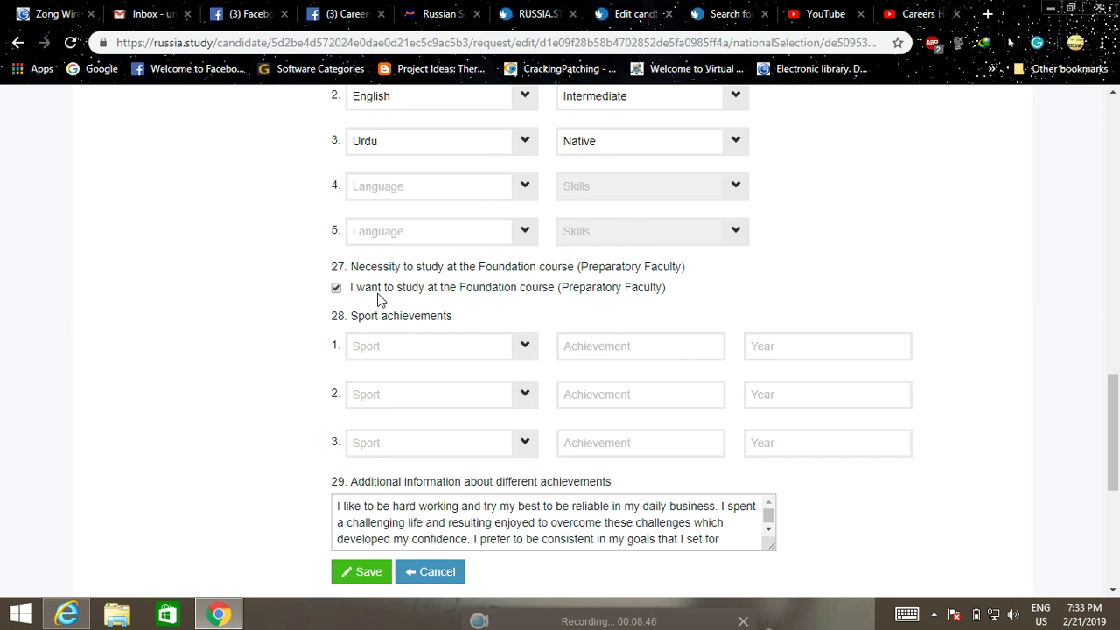
pyautogui.scroll(-3, 270, 338)
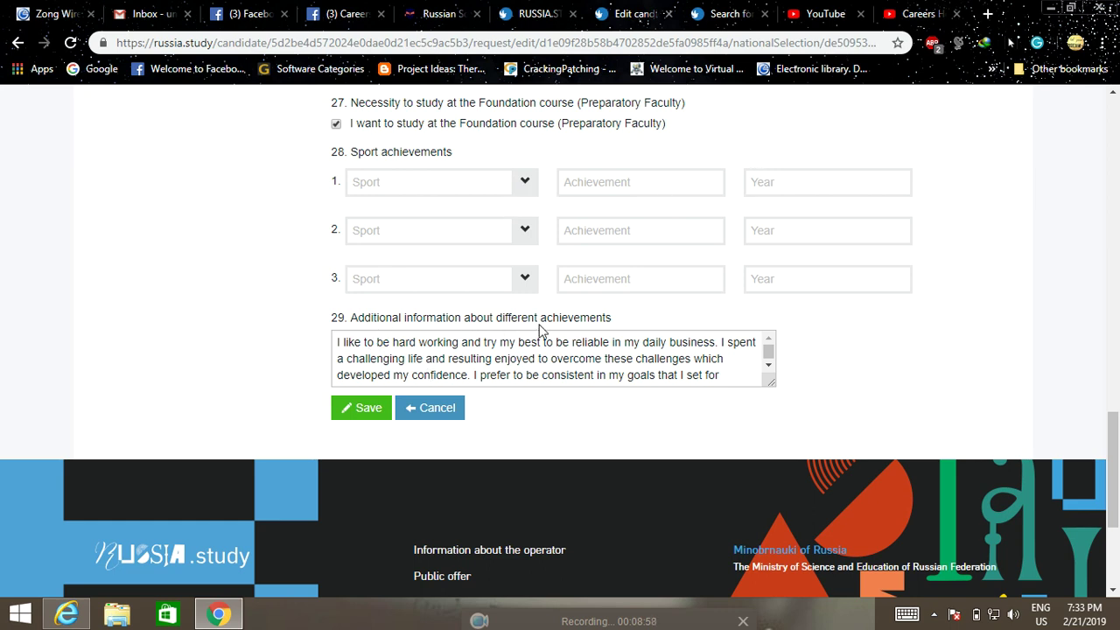
pyautogui.scroll(-3, 532, 359)
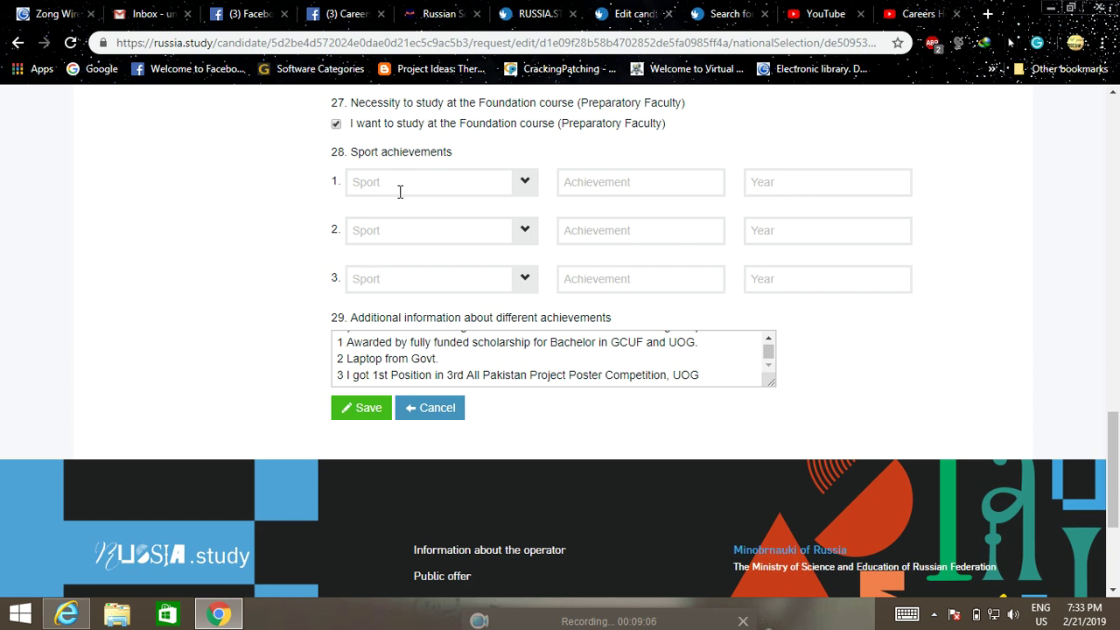
pyautogui.scroll(-2, 482, 359)
pyautogui.scroll(1, 492, 280)
pyautogui.scroll(5, 510, 300)
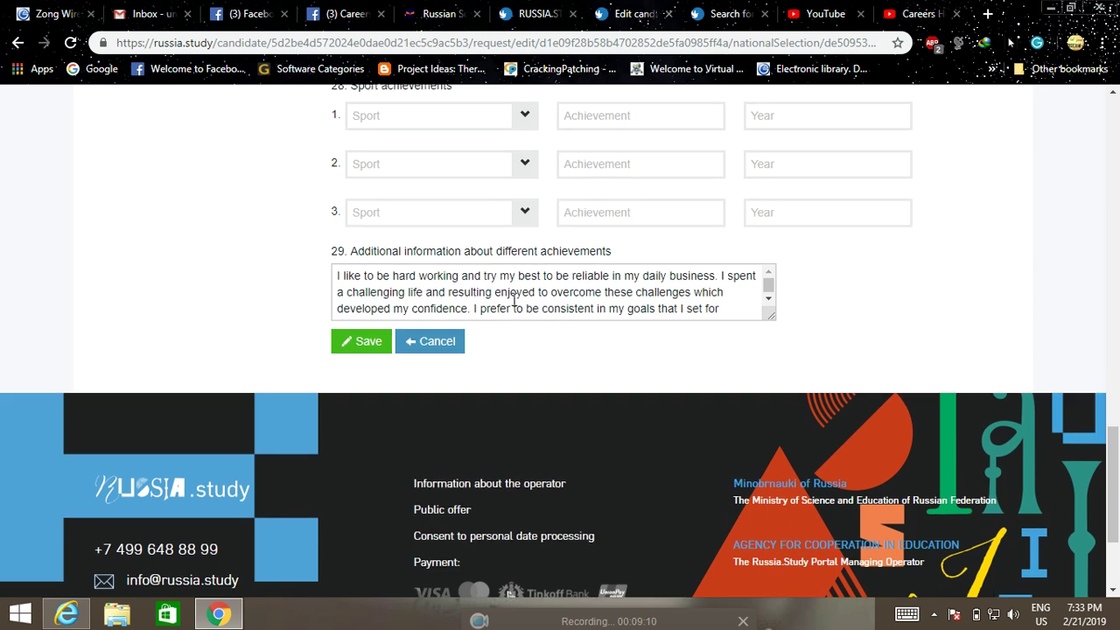
# - Check the additional information about achievements once more and save the study application
pyautogui.scroll(-5, 523, 348)
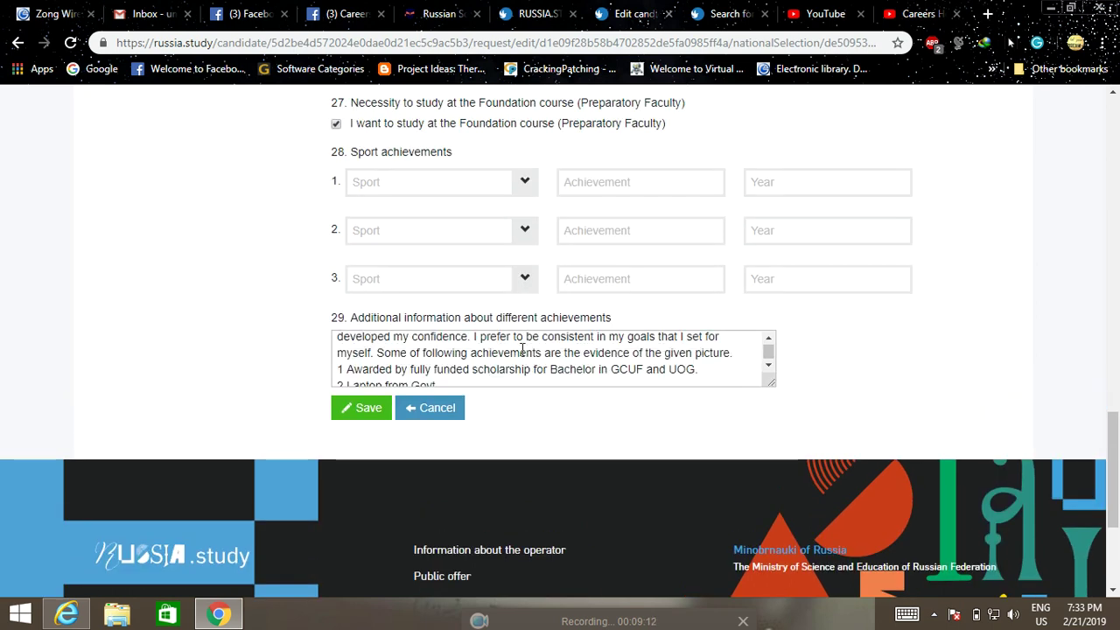
pyautogui.scroll(1, 516, 349)
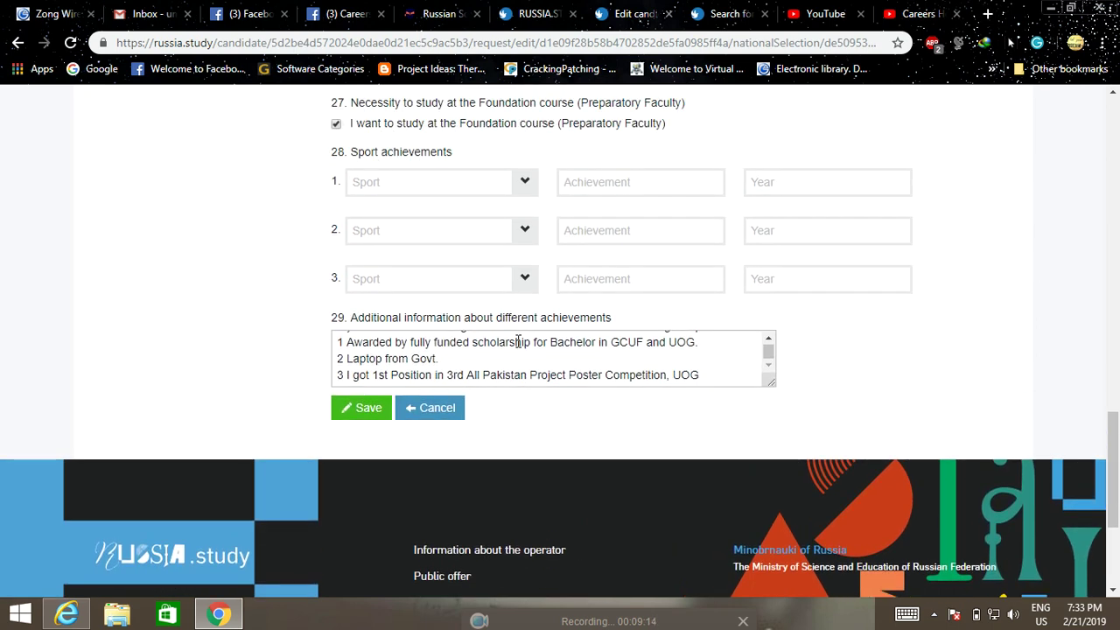
pyautogui.scroll(4, 518, 341)
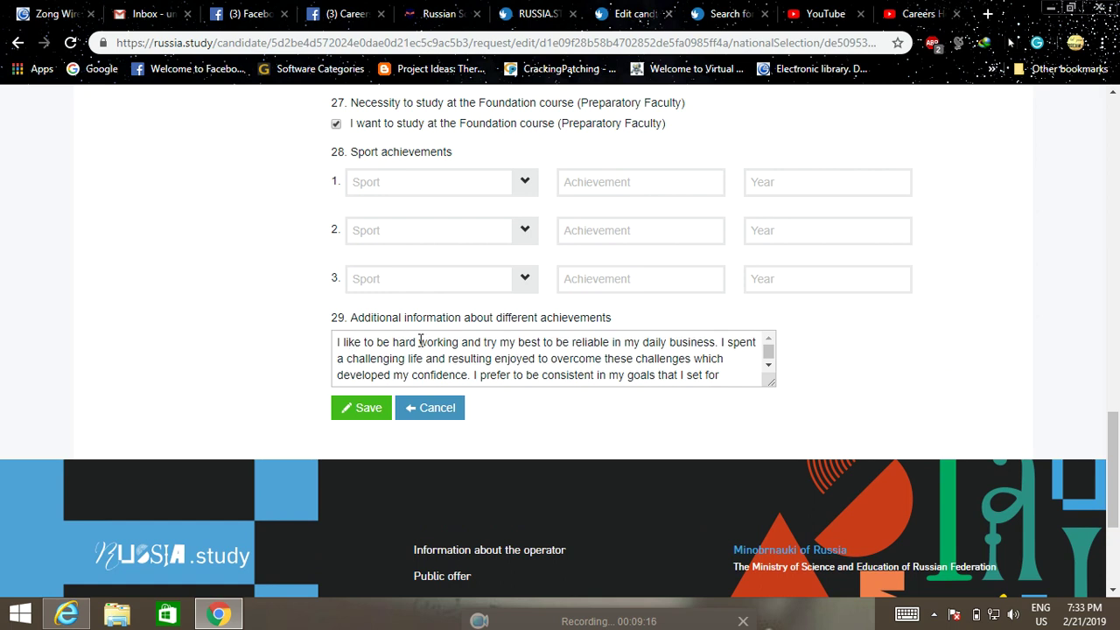
pyautogui.scroll(2, 436, 358)
pyautogui.scroll(-2, 435, 358)
pyautogui.click(362, 413)
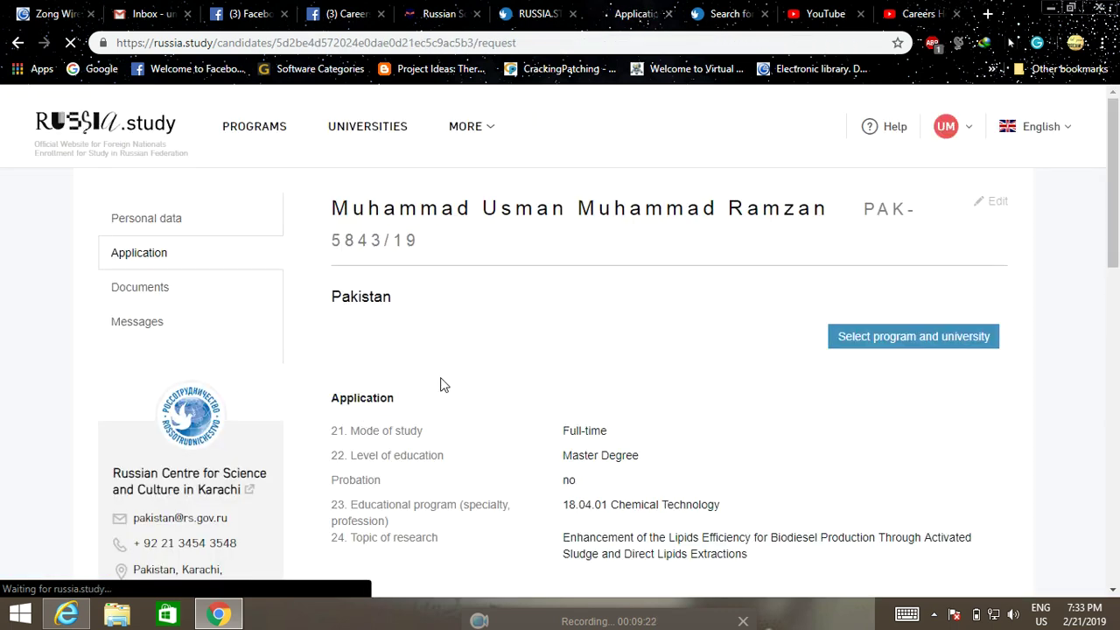
# - Review the saved application, from mode of study and educational program through languages, Foundation course and additional achievements
pyautogui.scroll(-2, 536, 373)
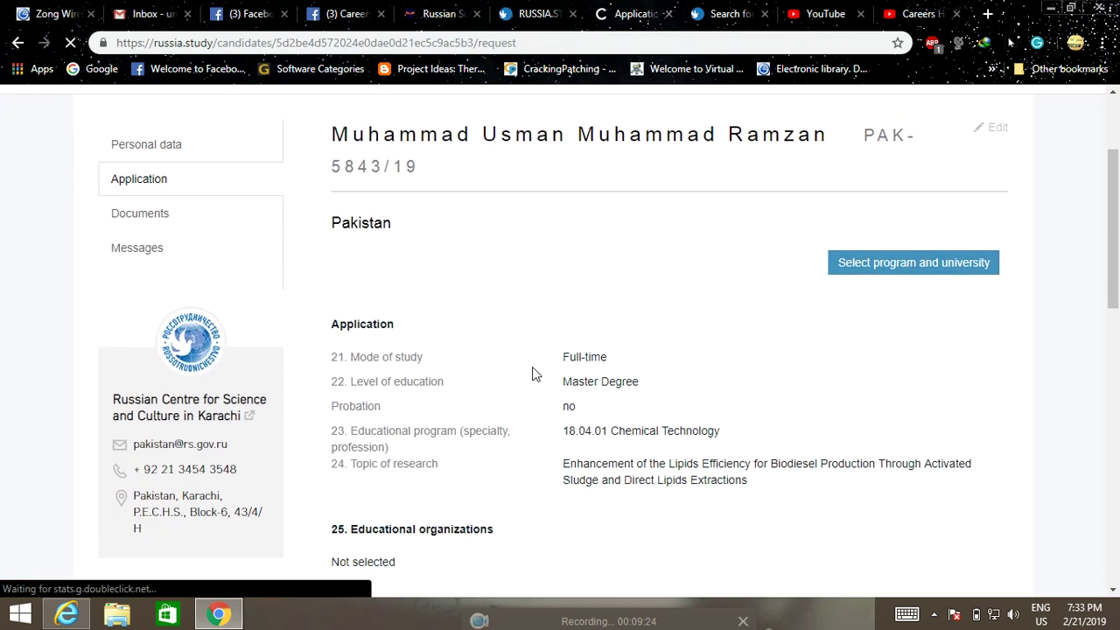
pyautogui.scroll(-3, 532, 370)
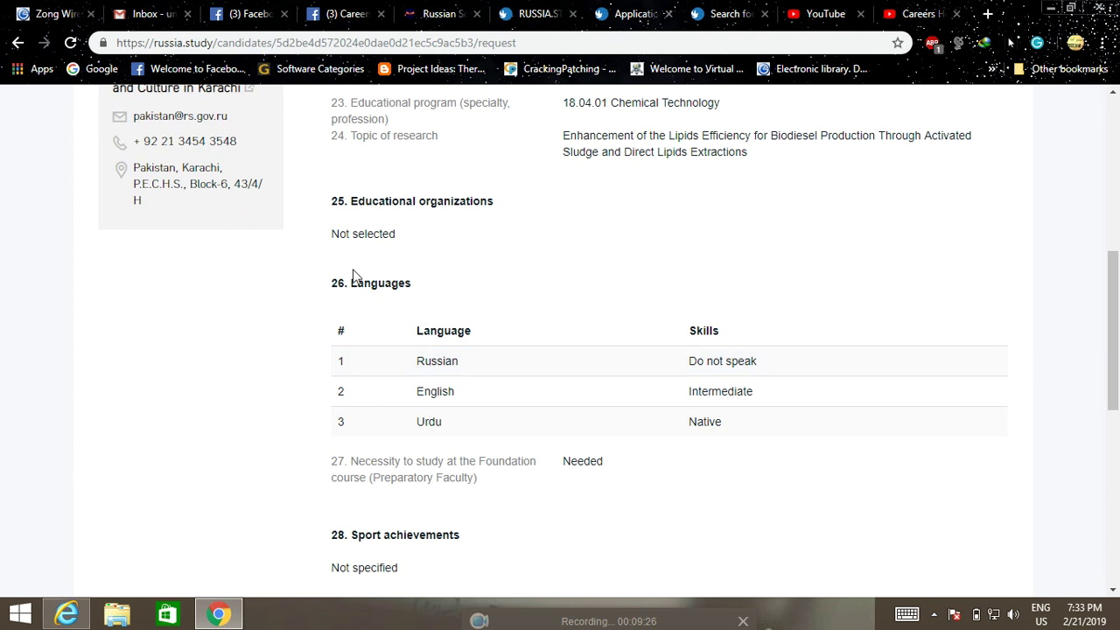
pyautogui.scroll(3, 352, 280)
pyautogui.scroll(-3, 545, 324)
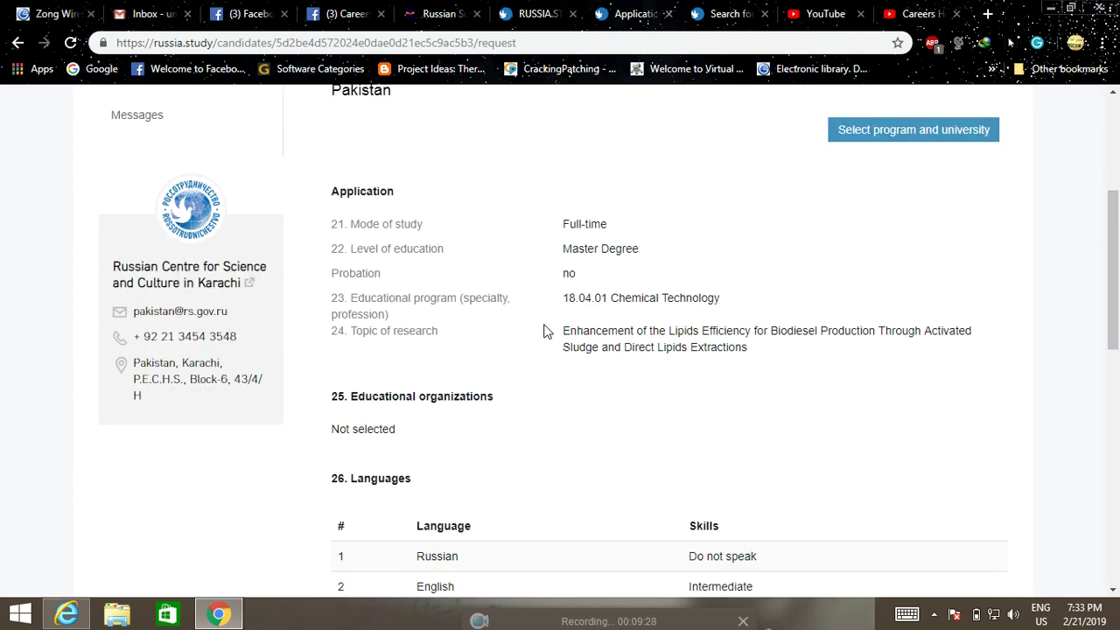
pyautogui.scroll(-5, 536, 344)
pyautogui.scroll(4, 525, 340)
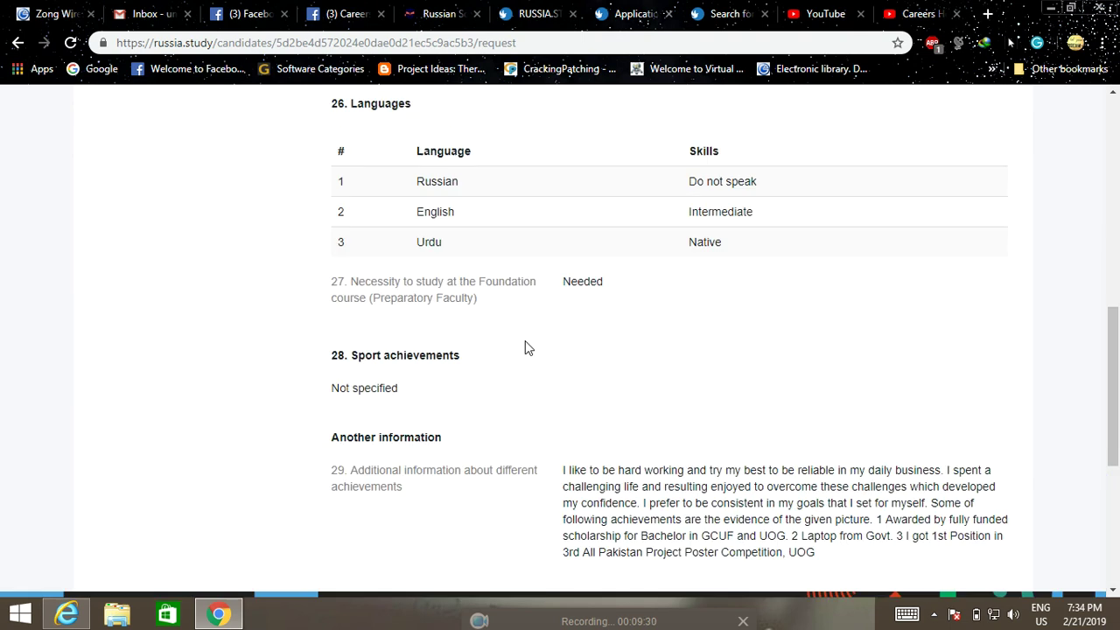
pyautogui.scroll(7, 525, 346)
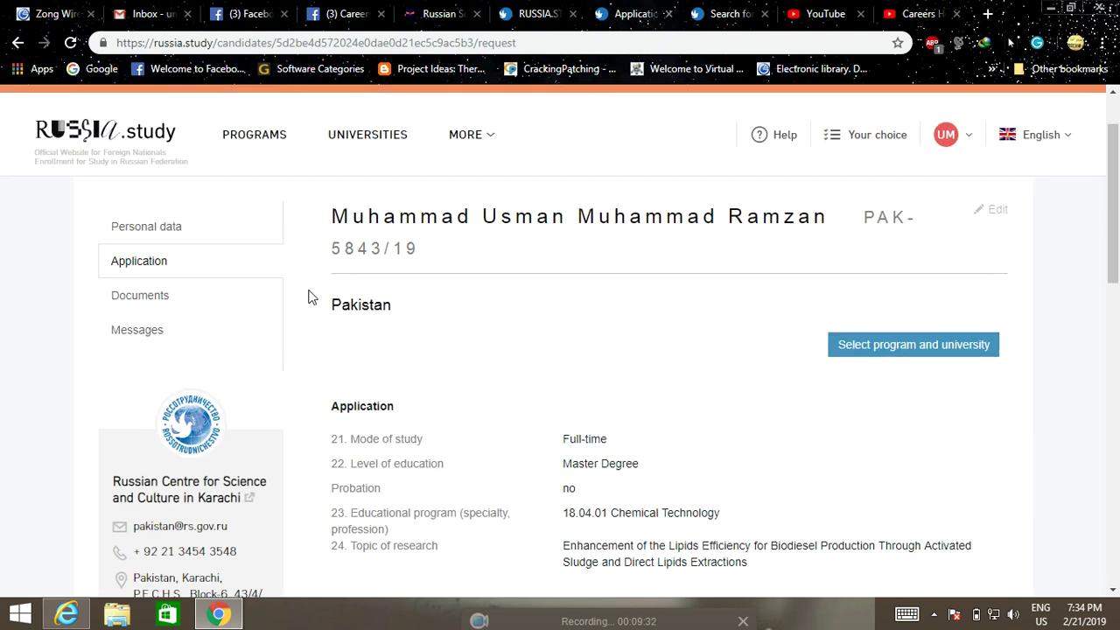
# - Open the candidate's personal data page and review its visa, personal, contact and passport sections
pyautogui.click(149, 264)
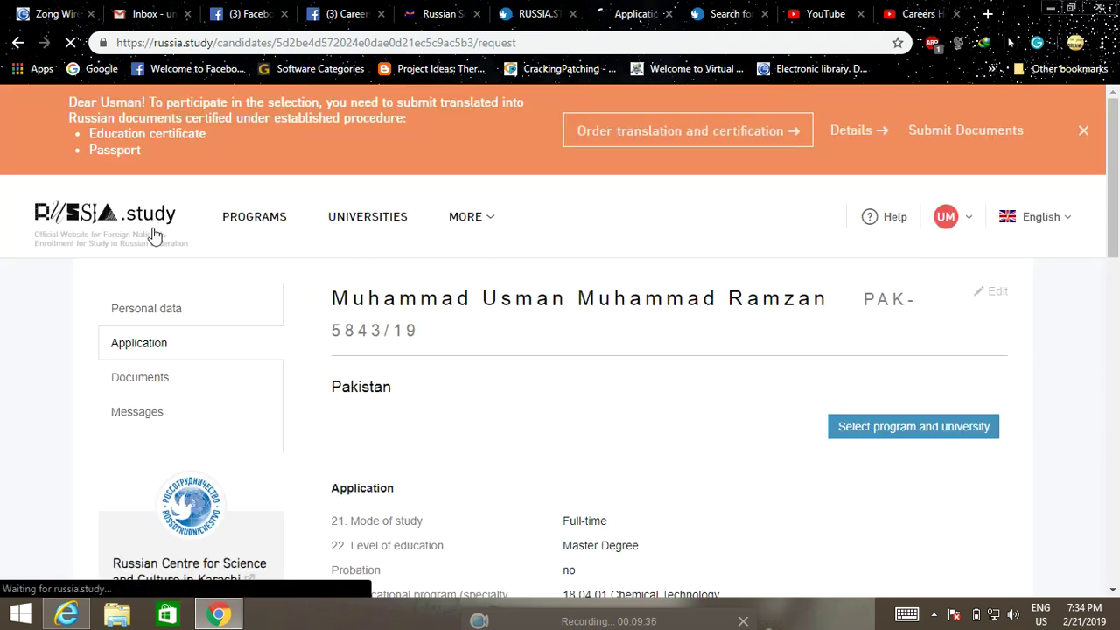
pyautogui.click(147, 308)
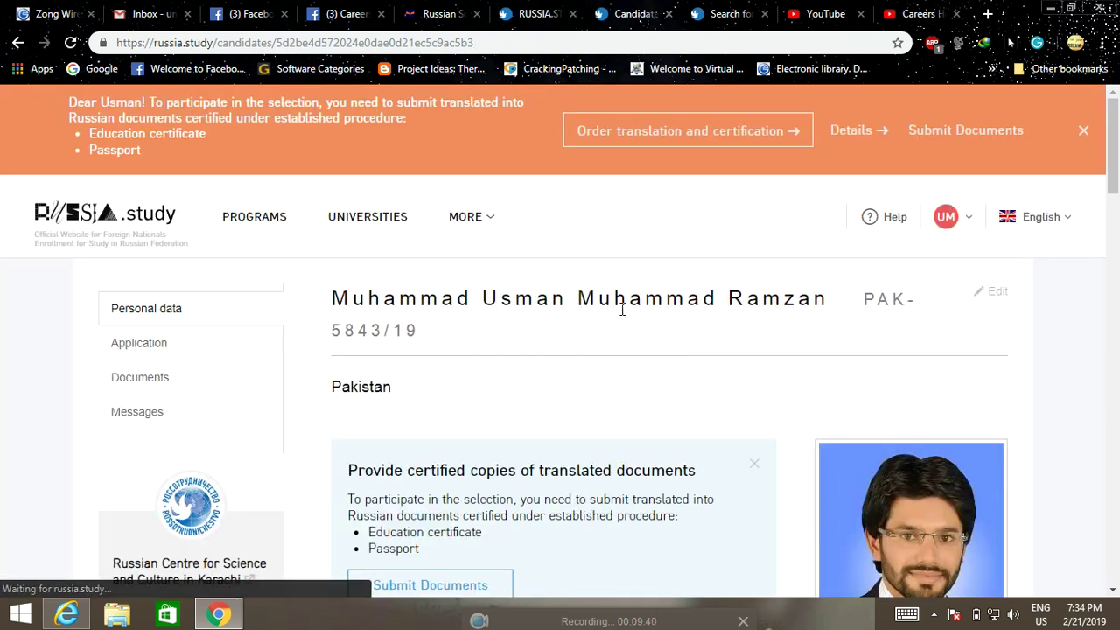
pyautogui.scroll(-3, 585, 390)
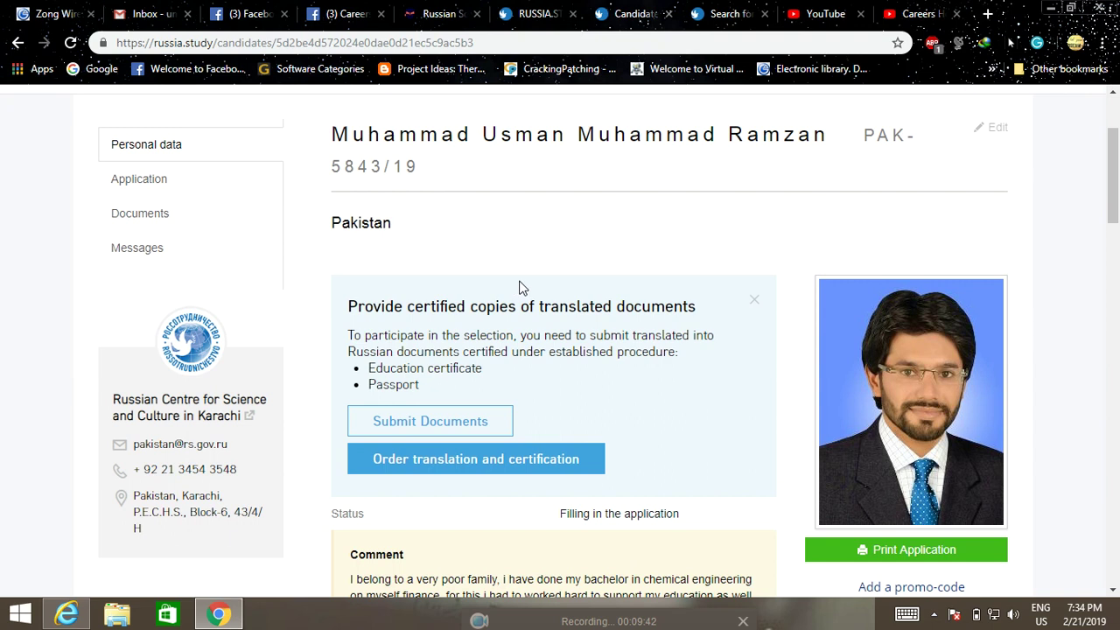
pyautogui.scroll(-3, 522, 283)
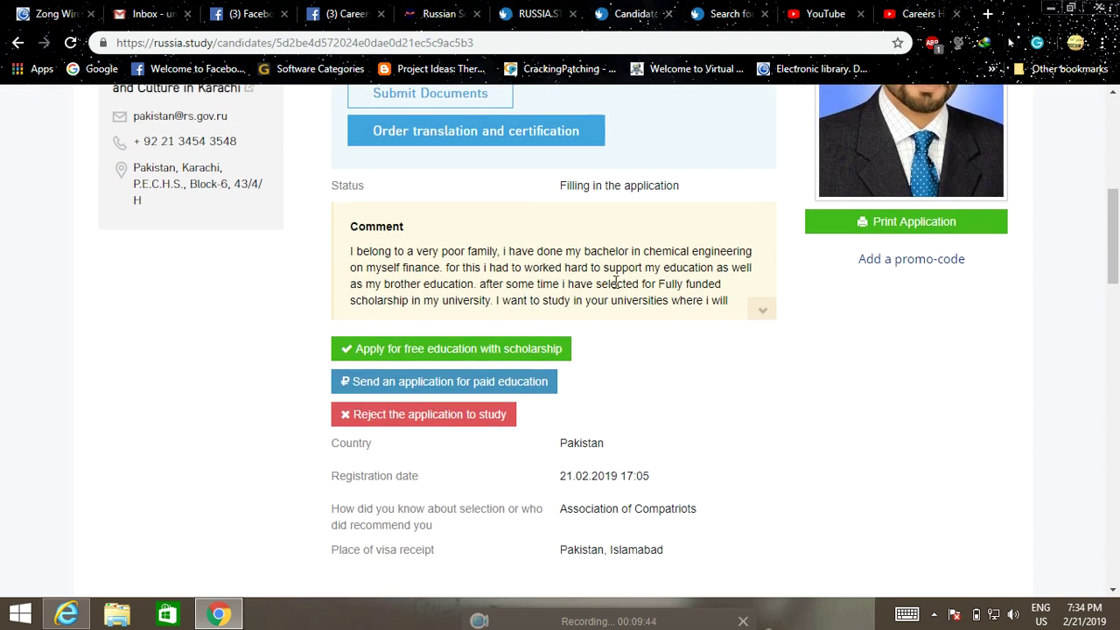
pyautogui.scroll(-5, 702, 405)
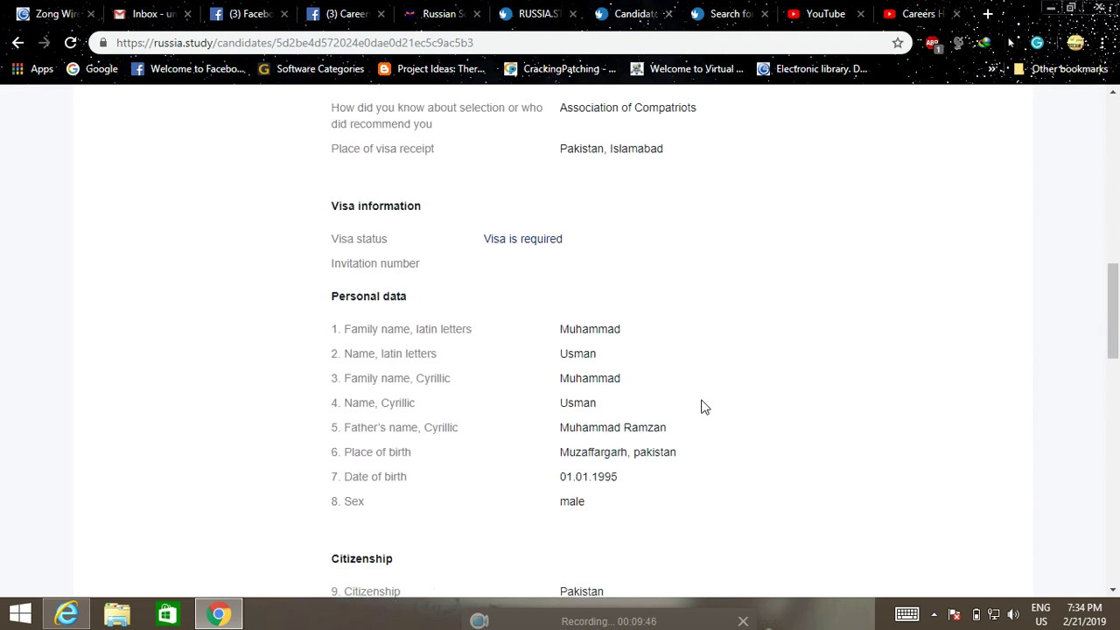
pyautogui.scroll(-8, 703, 405)
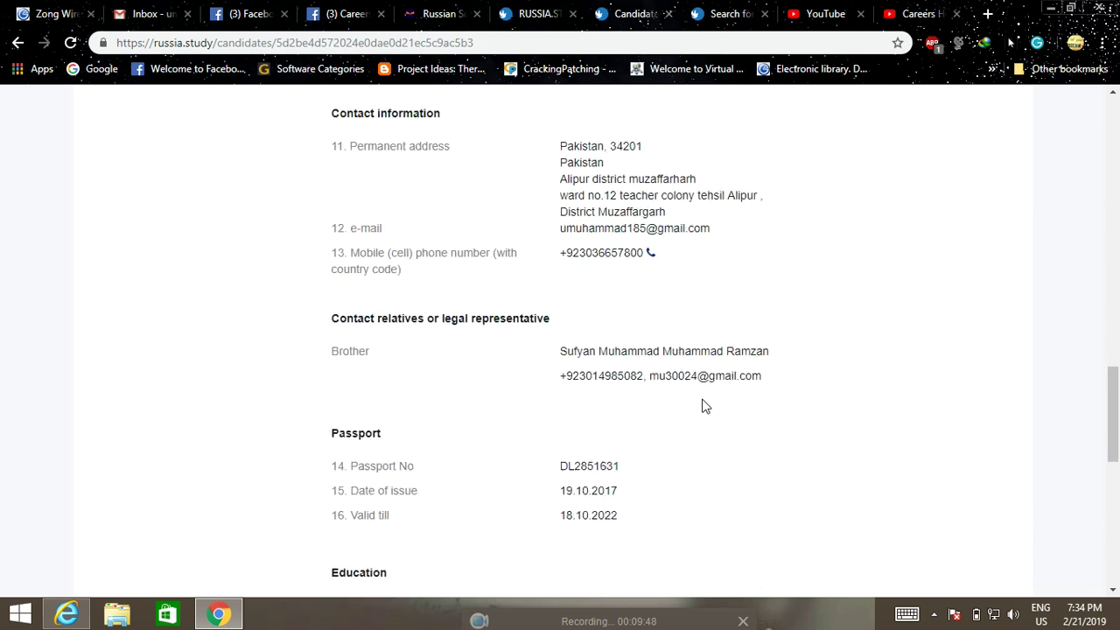
pyautogui.scroll(-3, 703, 405)
pyautogui.scroll(15, 703, 405)
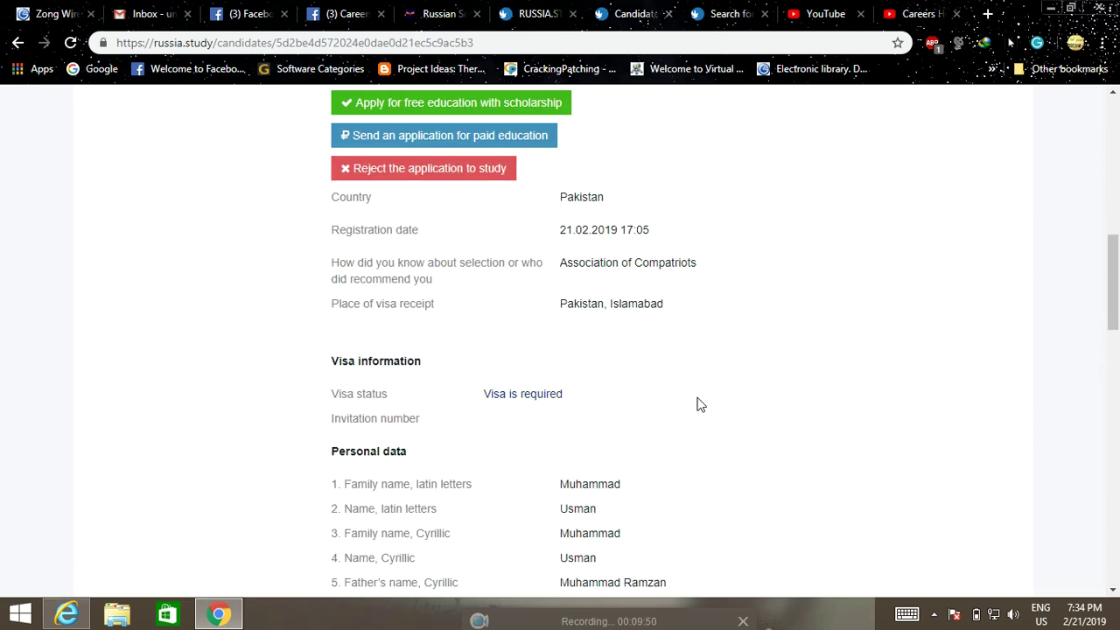
# - Examine the certified document translation notice, application status, comment and the scholarship, paid education and rejection options on the personal data page
pyautogui.scroll(3, 700, 404)
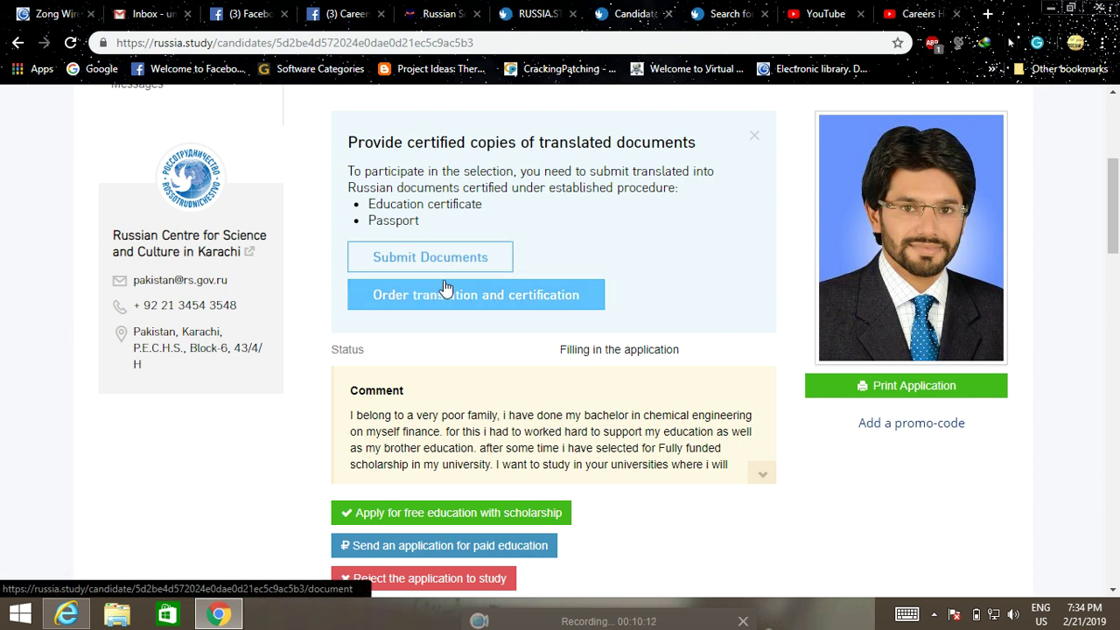
pyautogui.scroll(-3, 474, 263)
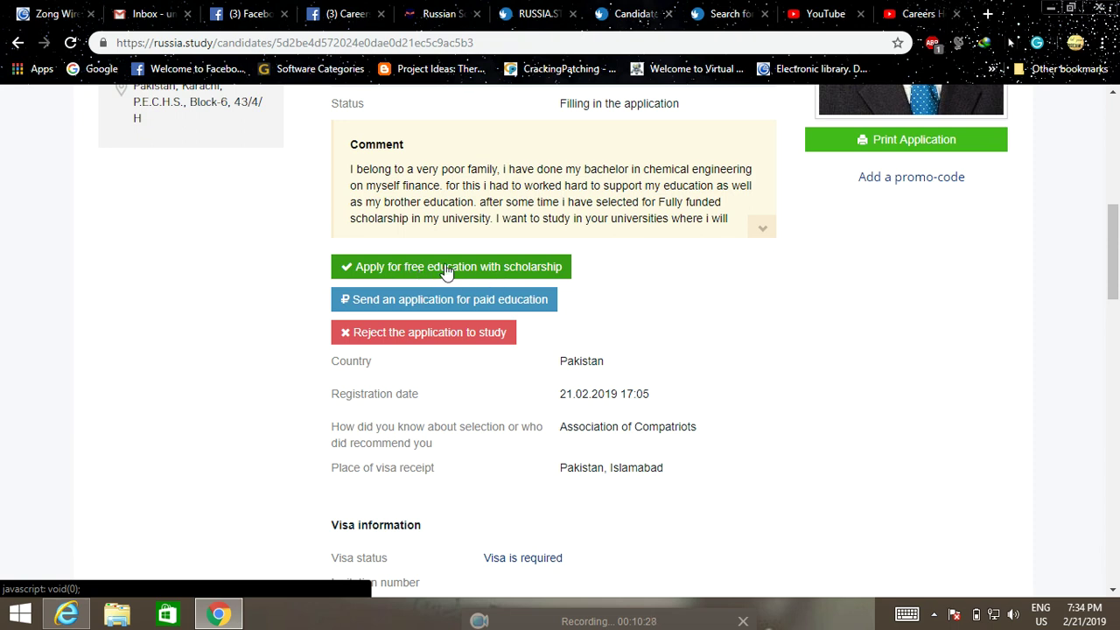
pyautogui.scroll(2, 439, 278)
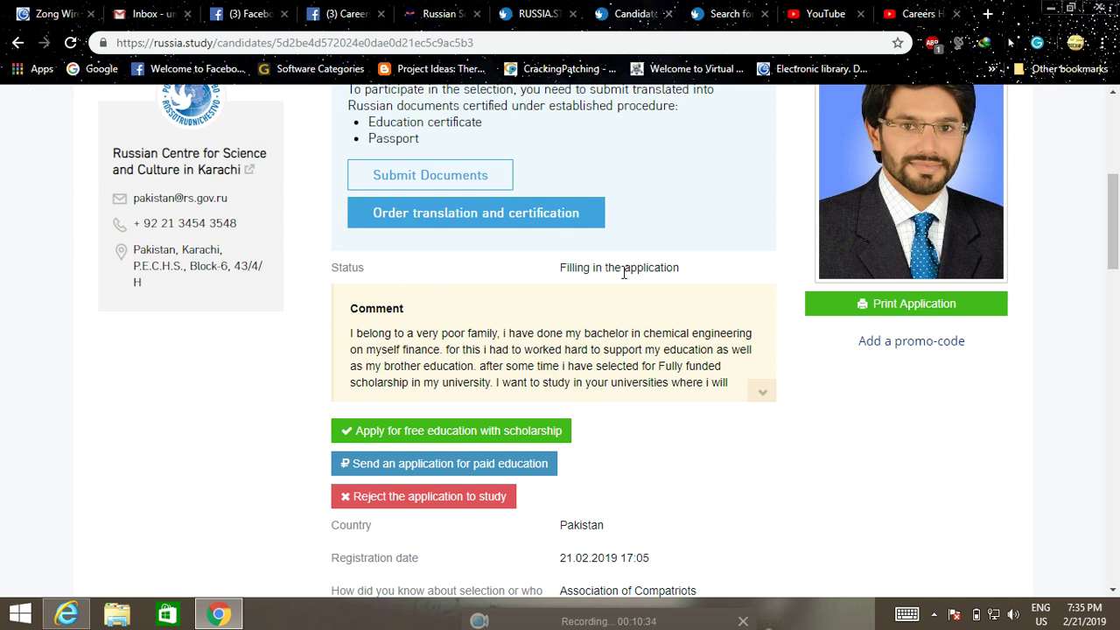
pyautogui.scroll(3, 594, 297)
pyautogui.scroll(2, 381, 368)
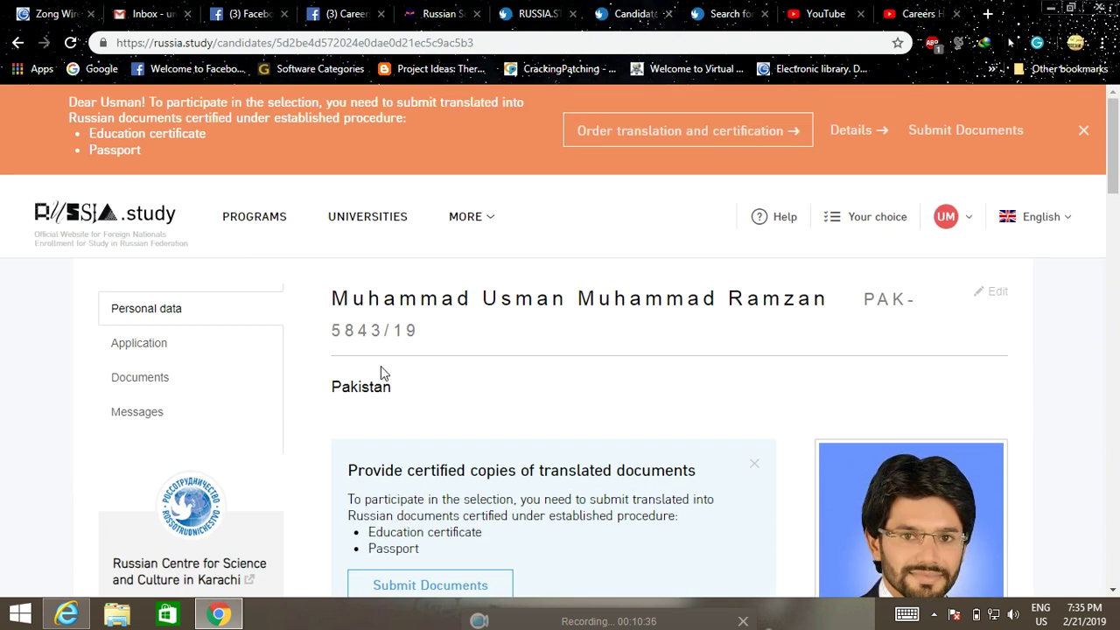
pyautogui.scroll(-4, 381, 368)
pyautogui.scroll(-2, 383, 370)
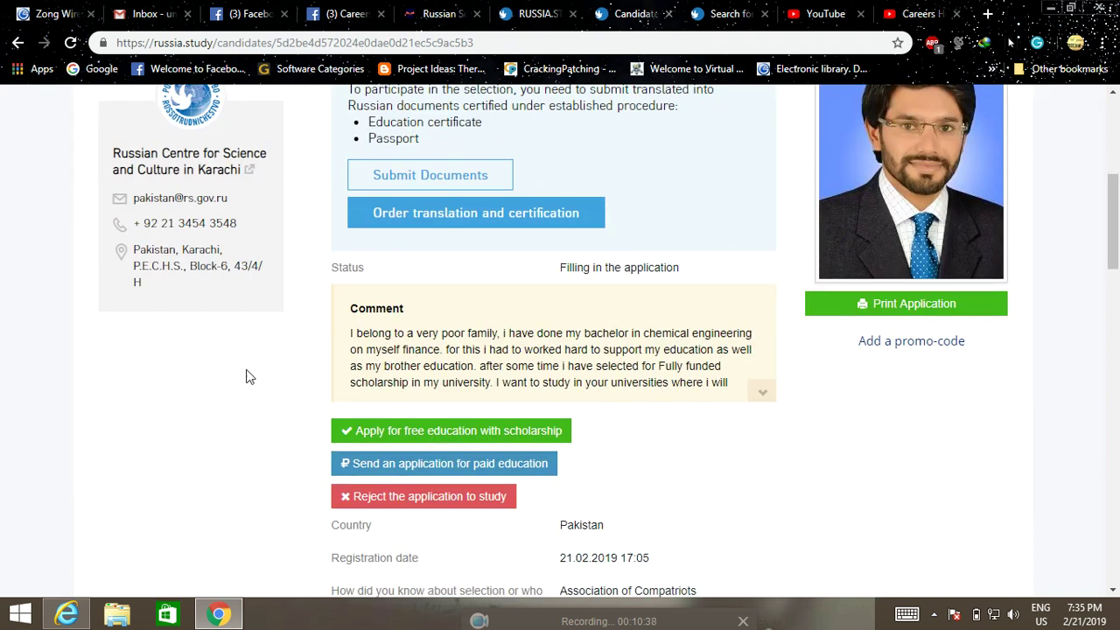
pyautogui.scroll(-3, 265, 383)
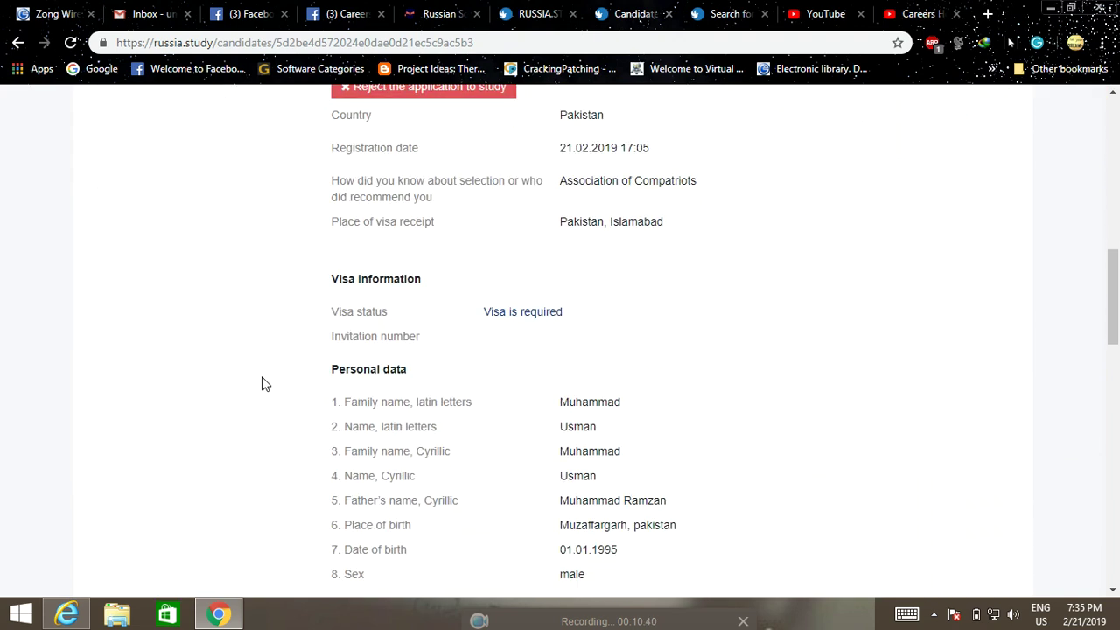